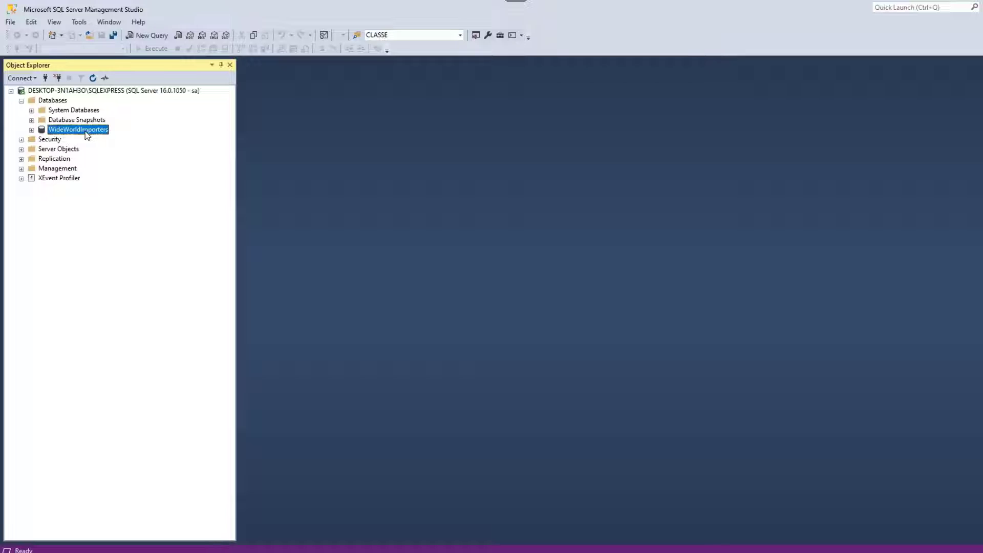
Start a flat file import into the WideWorldImporters database and choose supermarket_sales.csv from the Base de dados folder as the input file.
{"action": "right_click", "coordinate": [86, 131]}
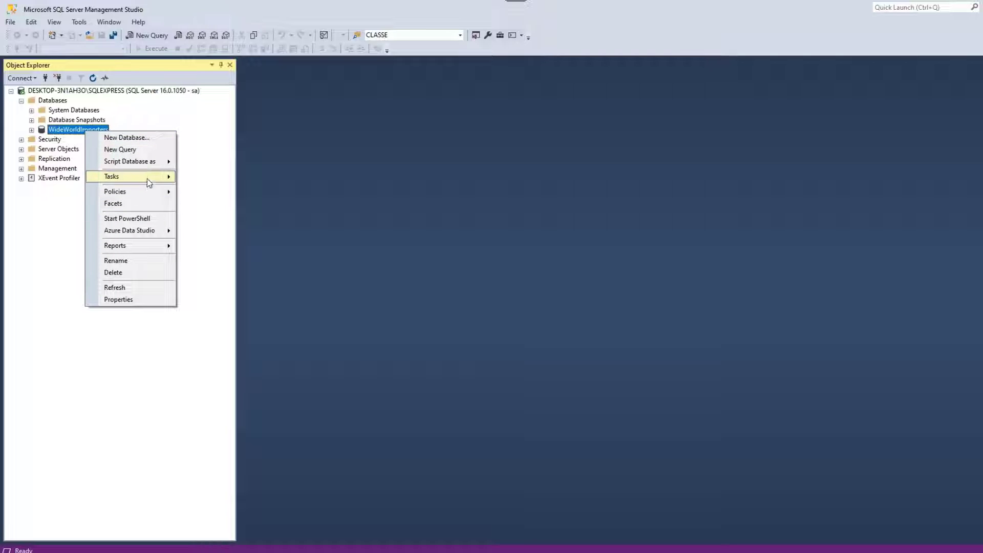
{"action": "mouse_move", "coordinate": [144, 176]}
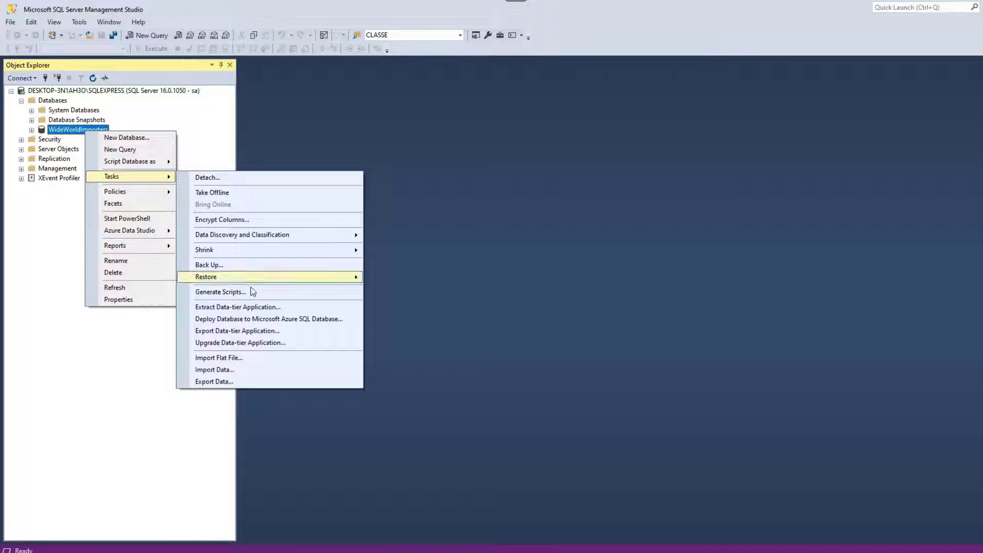
{"action": "left_click", "coordinate": [243, 359]}
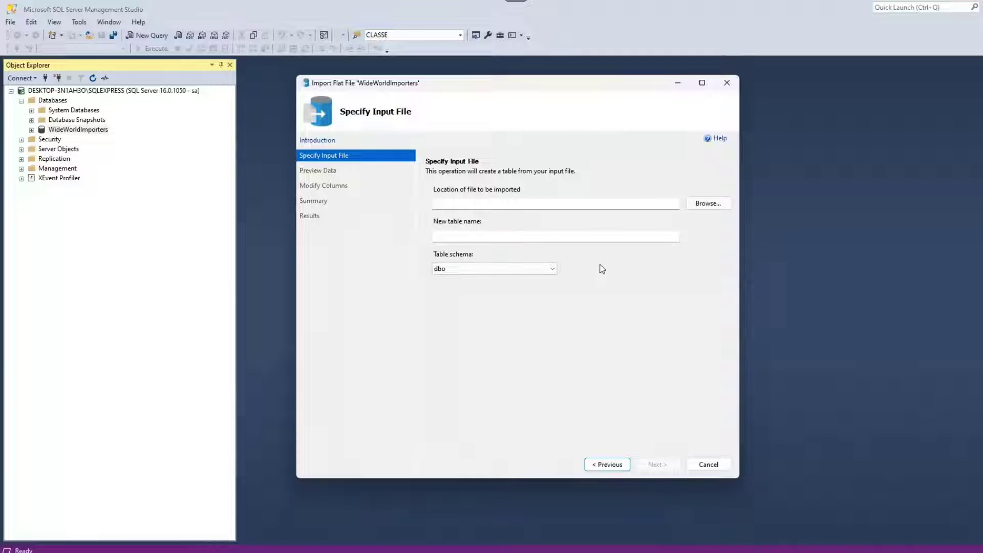
{"action": "left_click", "coordinate": [696, 205]}
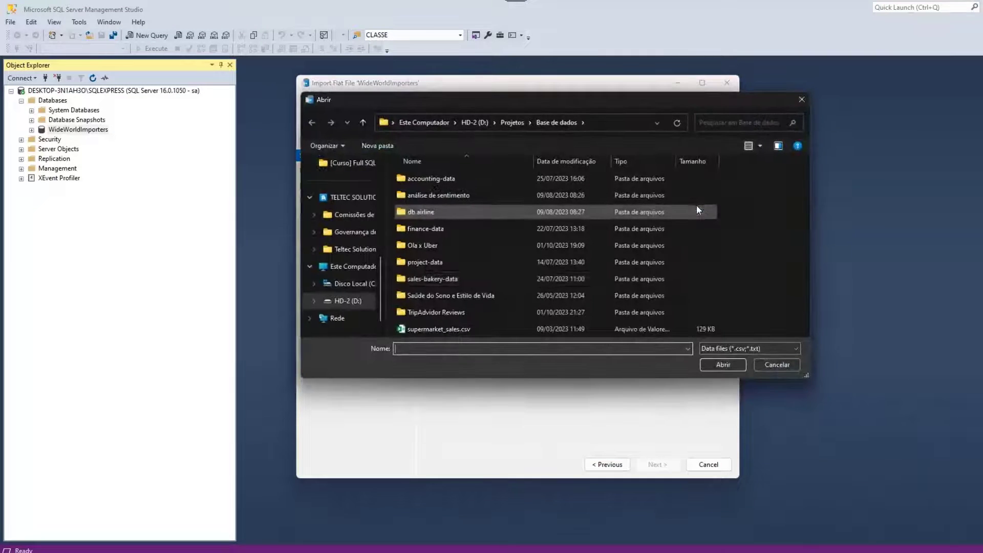
{"action": "left_click", "coordinate": [466, 328]}
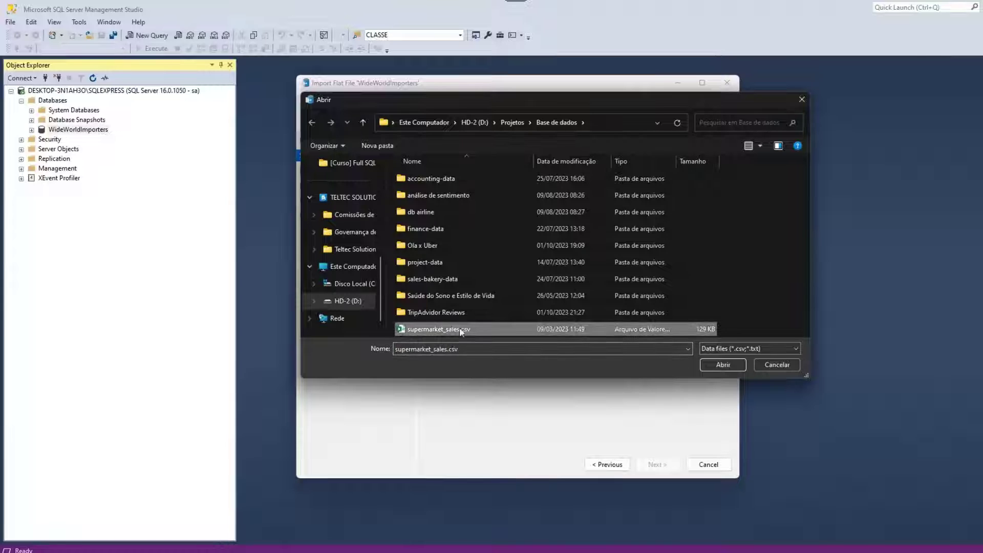
{"action": "left_click", "coordinate": [713, 368]}
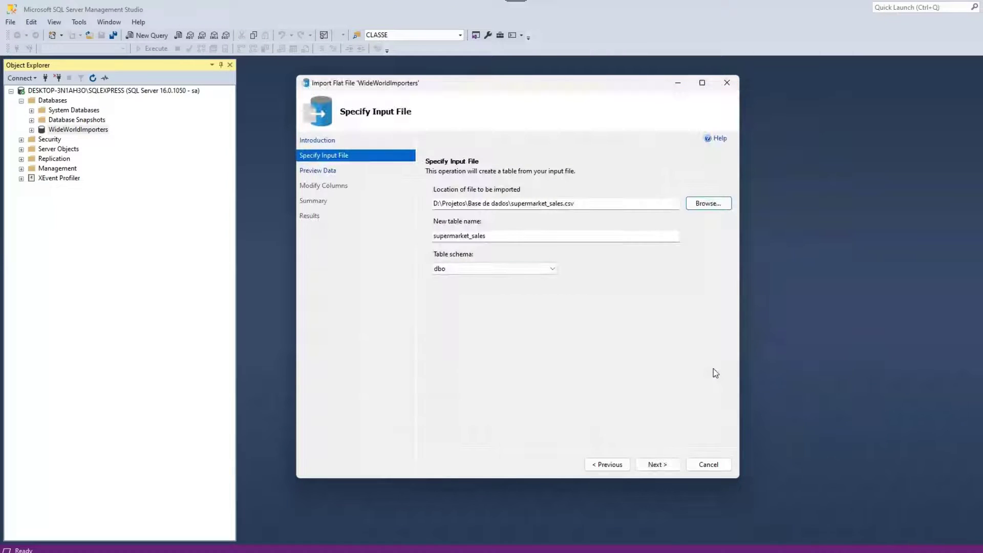
Keep supermarket_sales as the new table name in the dbo schema and continue to the data preview.
{"action": "left_click", "coordinate": [587, 237]}
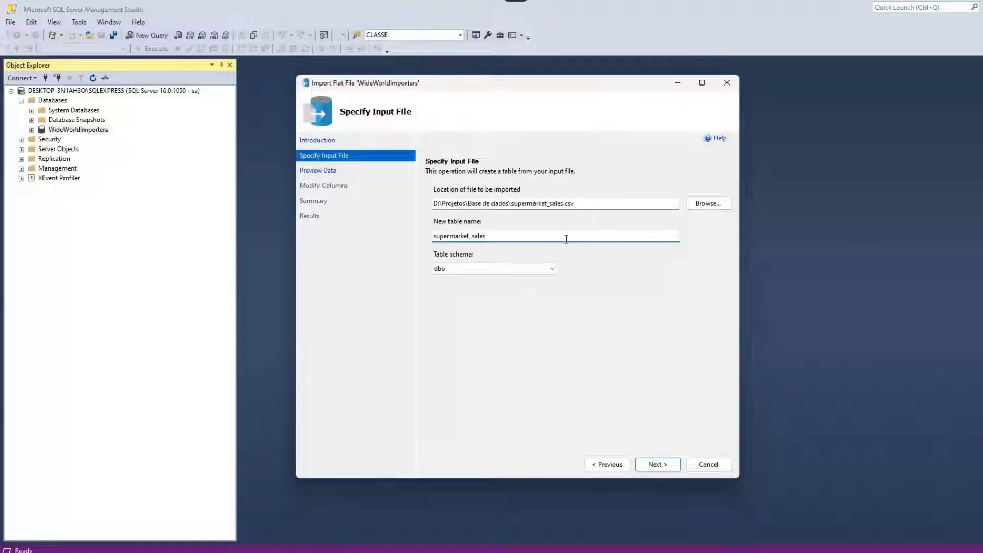
{"action": "left_click_drag", "start_coordinate": [500, 240], "coordinate": [427, 246]}
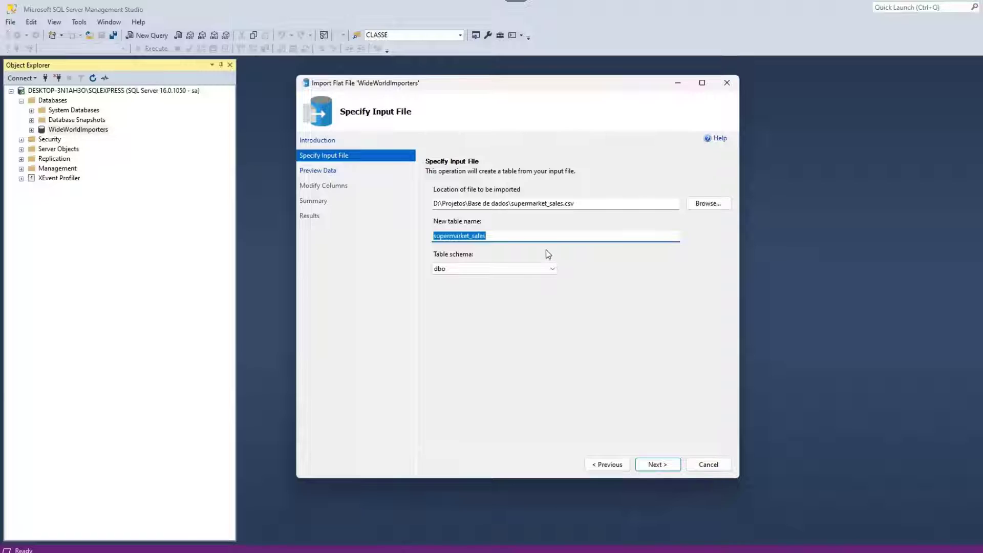
{"action": "left_click", "coordinate": [534, 235]}
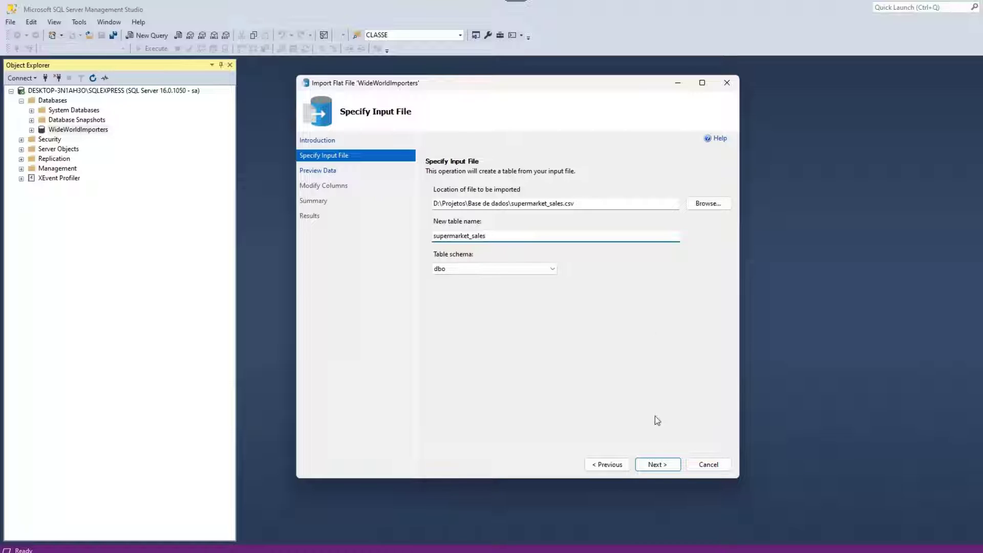
{"action": "left_click", "coordinate": [666, 465]}
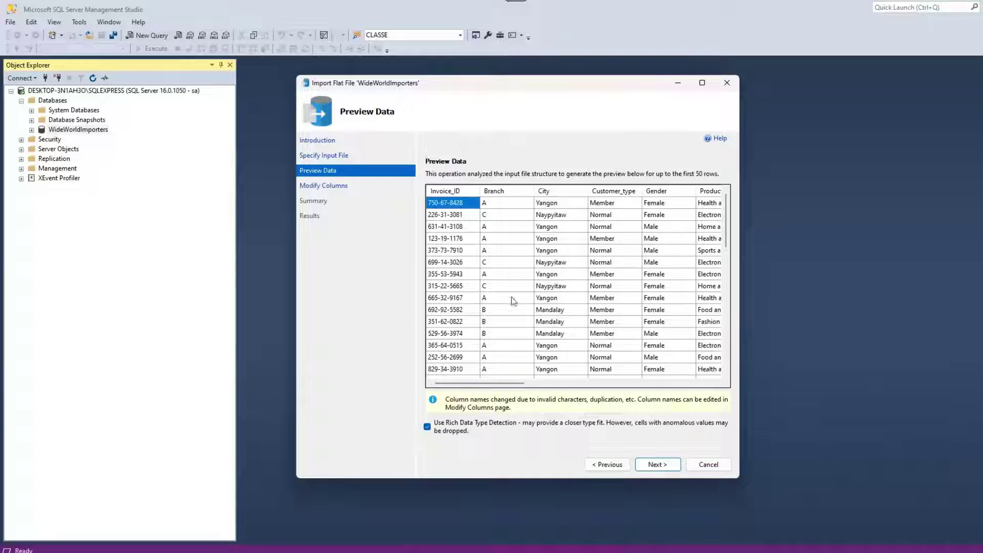
Examine the previewed columns from Invoice_ID through Rating, sorting by Invoice_ID and Unit_price and widening gross_margin_percentage to read its full name.
{"action": "left_click", "coordinate": [456, 191]}
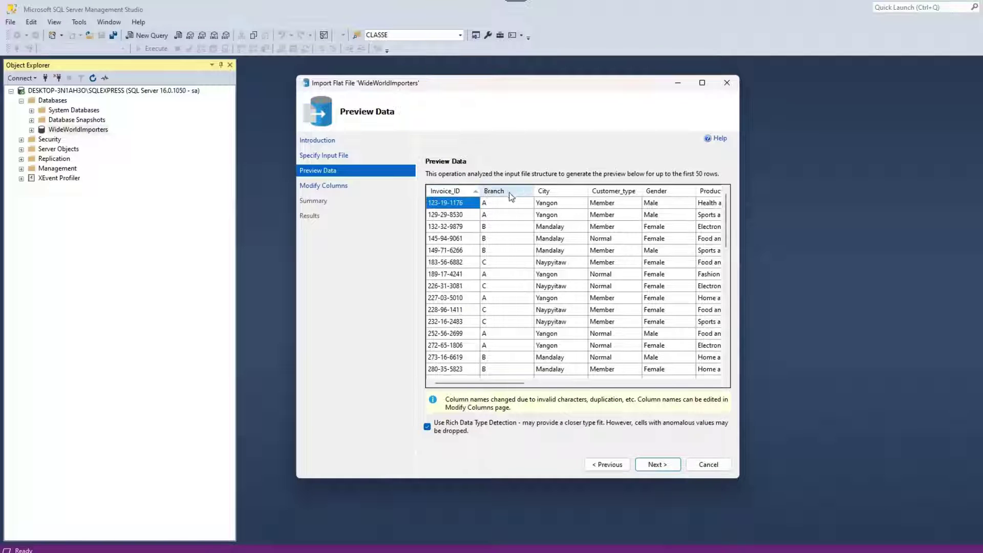
{"action": "left_click_drag", "start_coordinate": [495, 383], "coordinate": [542, 406]}
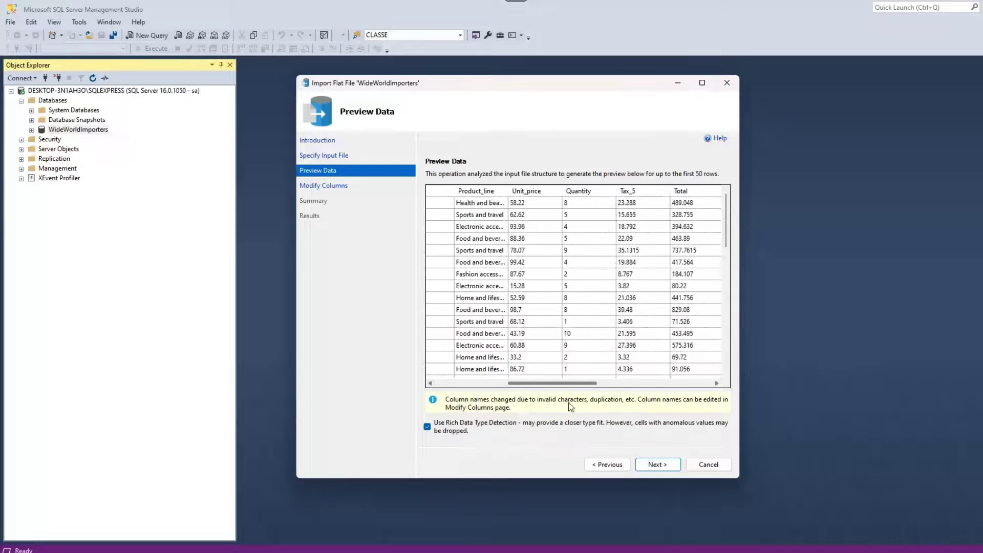
{"action": "left_click", "coordinate": [544, 196]}
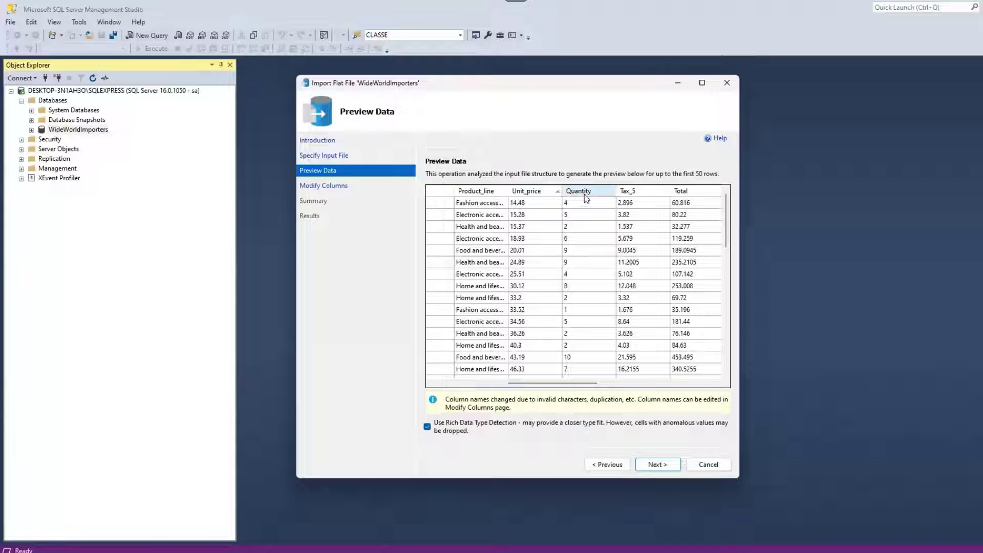
{"action": "left_click_drag", "start_coordinate": [567, 385], "coordinate": [603, 386]}
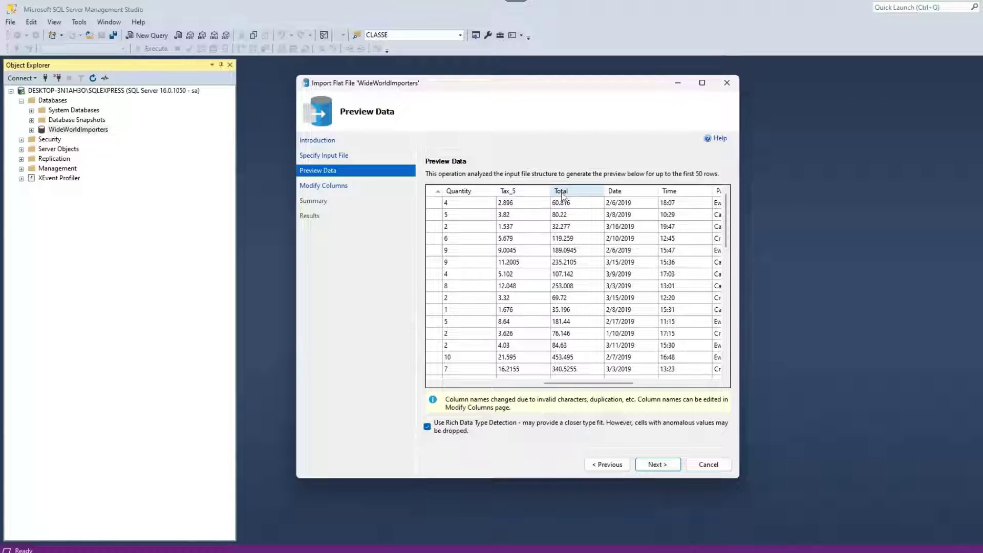
{"action": "left_click_drag", "start_coordinate": [602, 383], "coordinate": [691, 402]}
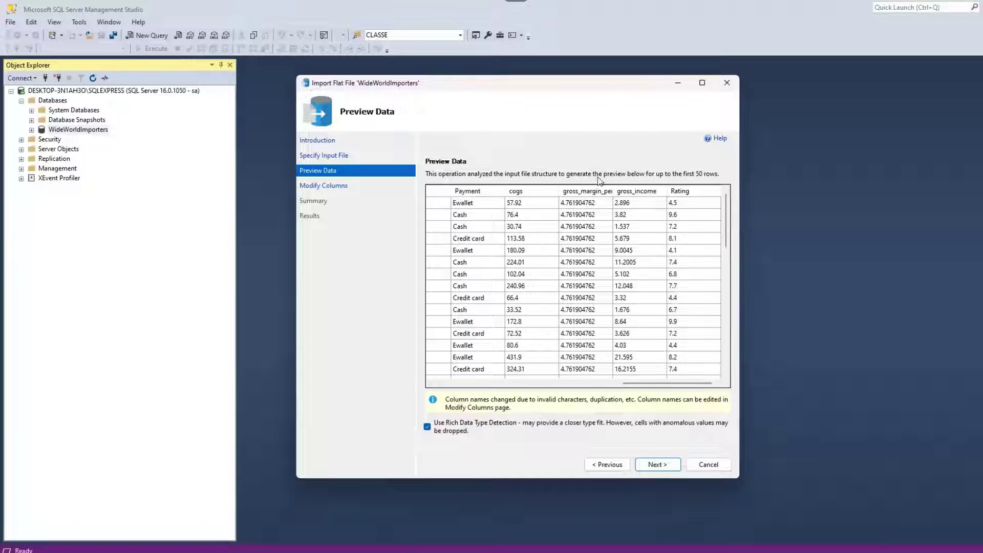
{"action": "left_click_drag", "start_coordinate": [613, 193], "coordinate": [645, 194]}
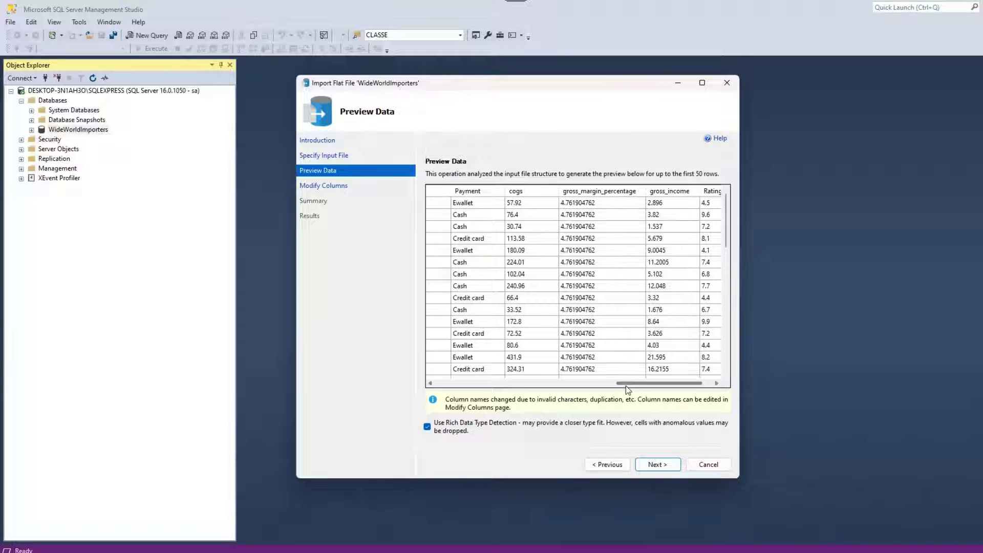
{"action": "left_click_drag", "start_coordinate": [625, 385], "coordinate": [634, 385]}
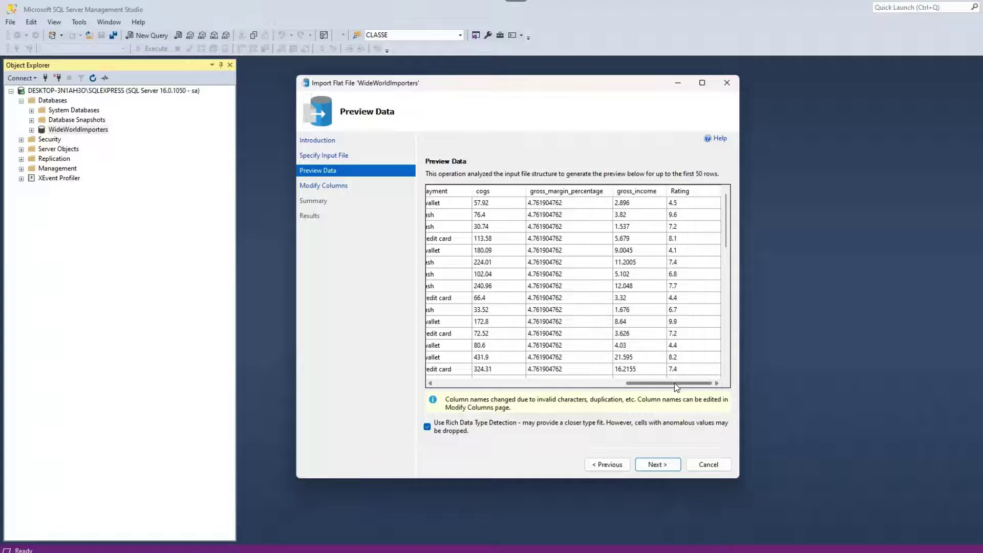
{"action": "left_click_drag", "start_coordinate": [675, 384], "coordinate": [480, 394]}
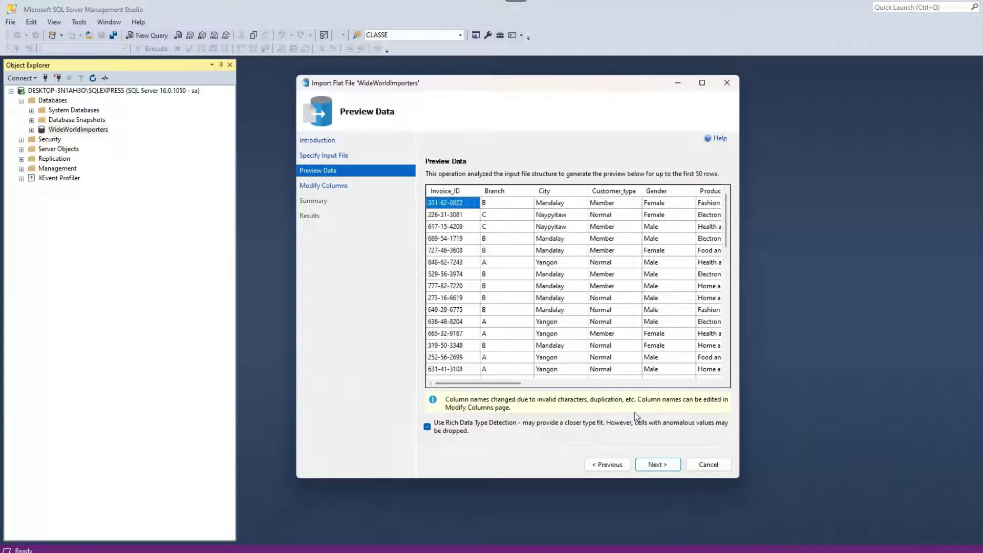
Continue to the column settings and mark Invoice_ID as the table's primary key.
{"action": "left_click", "coordinate": [662, 466]}
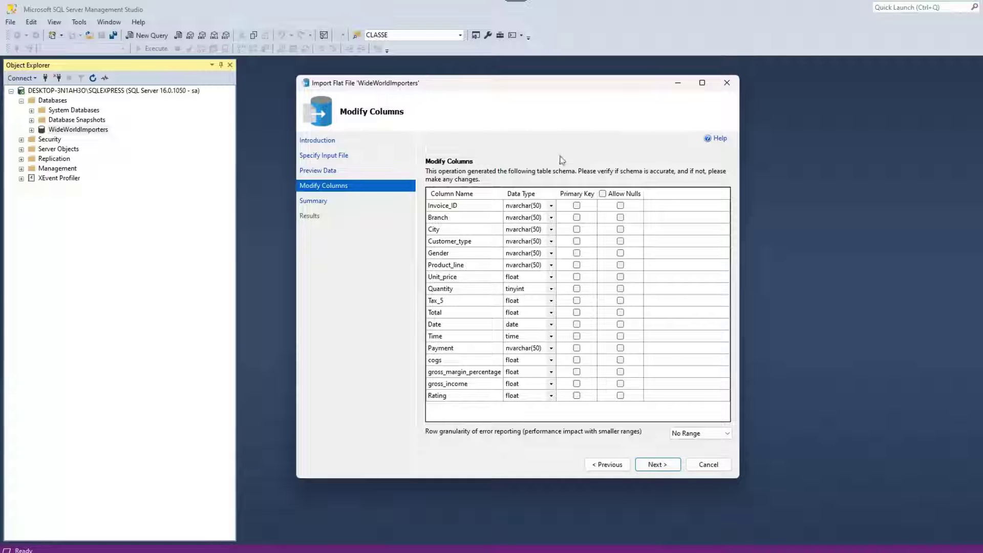
{"action": "left_click", "coordinate": [463, 205]}
{"action": "left_click", "coordinate": [578, 207]}
{"action": "left_click", "coordinate": [577, 206]}
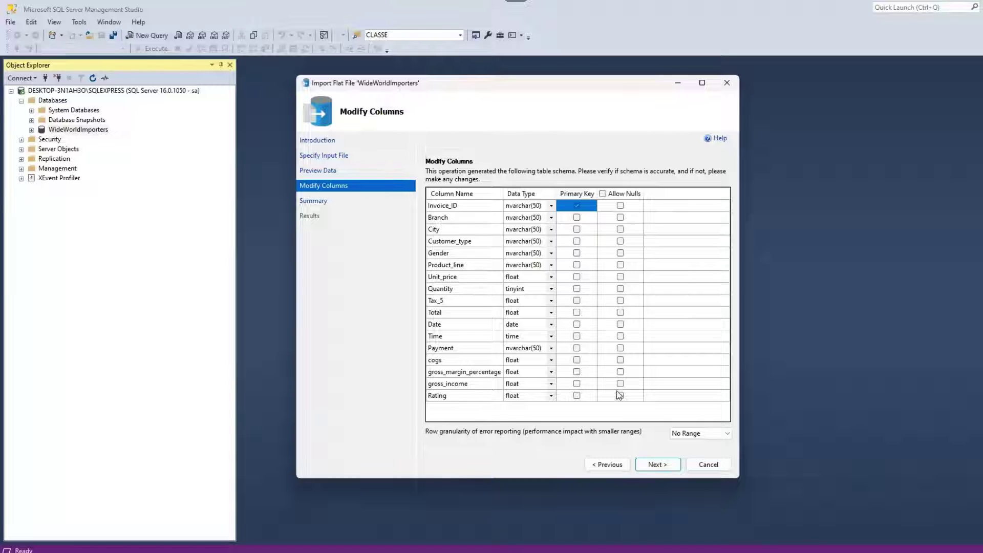
{"action": "left_click", "coordinate": [622, 300]}
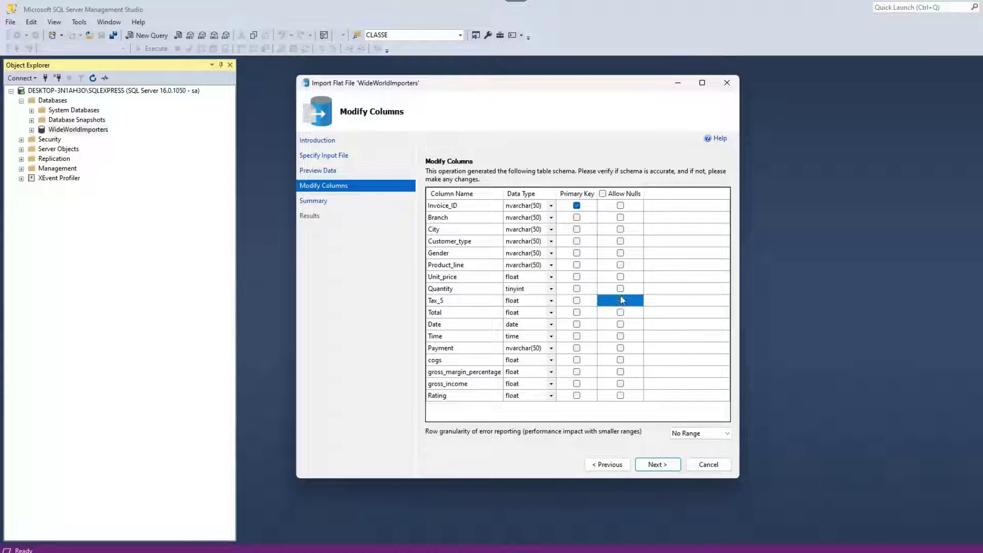
{"action": "left_click", "coordinate": [621, 289]}
{"action": "left_click", "coordinate": [621, 301]}
{"action": "left_click", "coordinate": [622, 289]}
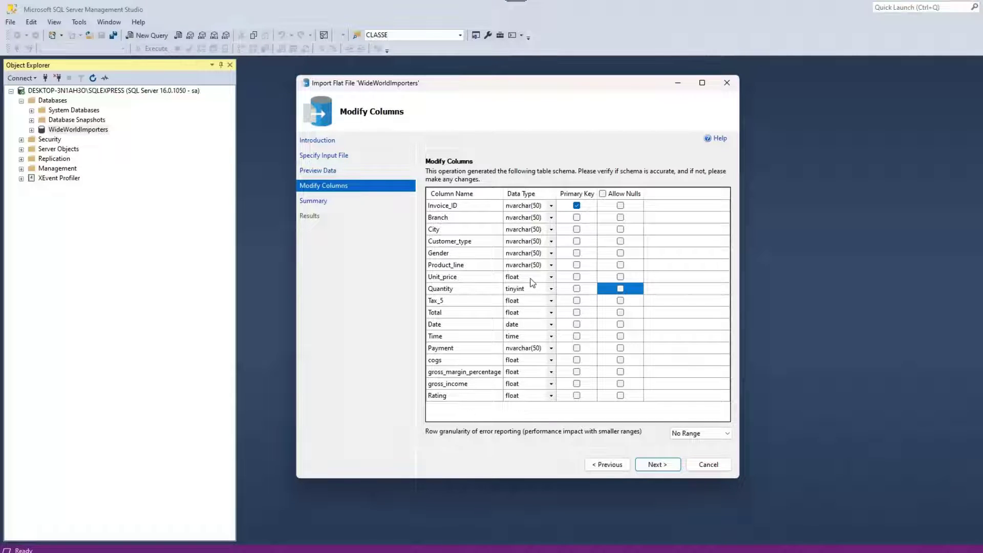
Set the data type of the Unit_price, Quantity, Tax_5 and Total columns to decimal(18, 10).
{"action": "left_click", "coordinate": [552, 277]}
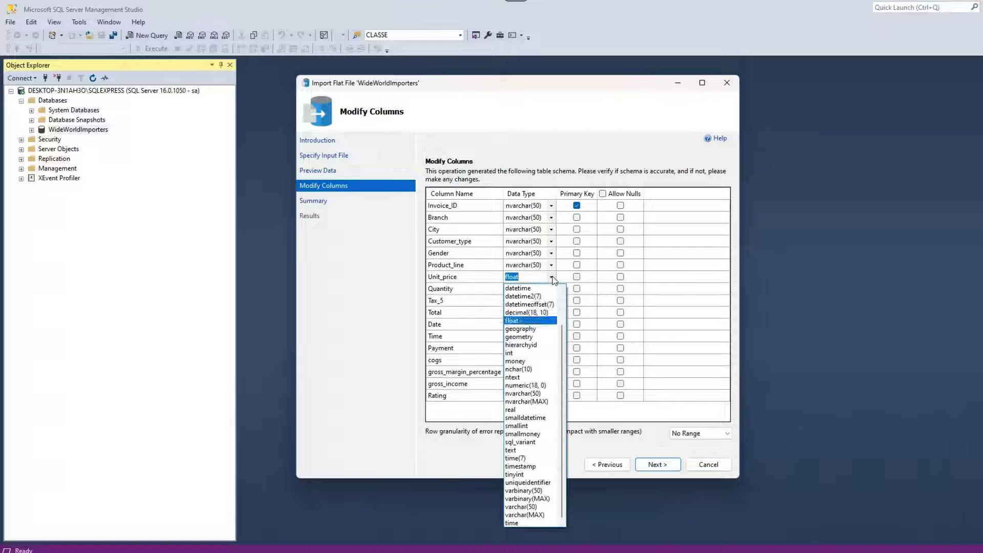
{"action": "left_click", "coordinate": [549, 311]}
{"action": "key", "text": "ctrl+c"}
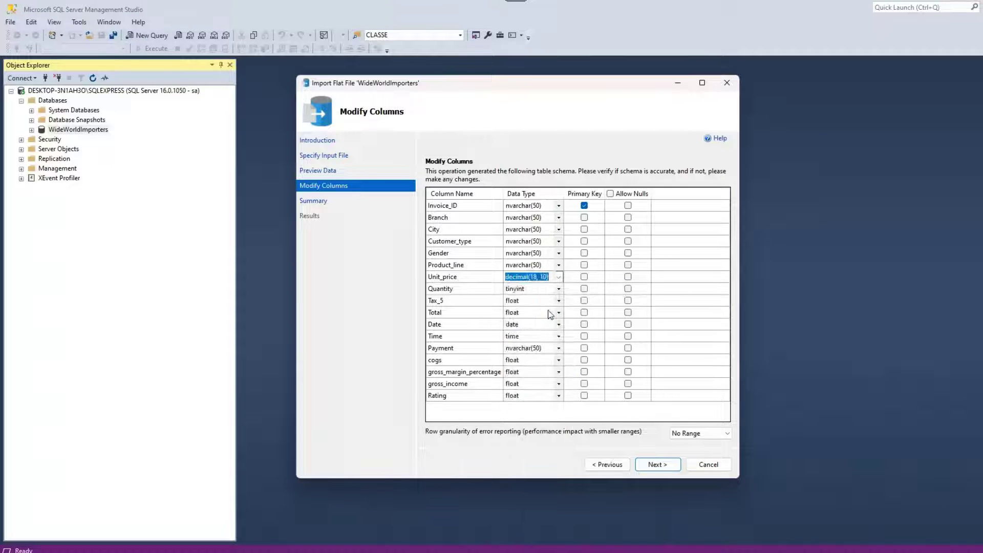
{"action": "left_click", "coordinate": [534, 289]}
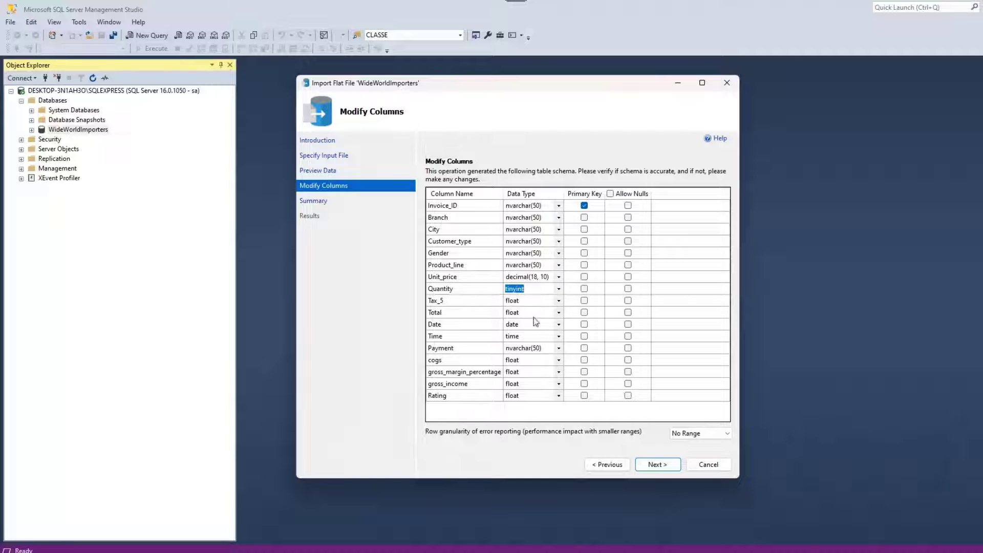
{"action": "key", "text": "ctrl+v"}
{"action": "left_click", "coordinate": [526, 300]}
{"action": "key", "text": "ctrl+v"}
{"action": "left_click", "coordinate": [534, 312]}
{"action": "key", "text": "ctrl+v"}
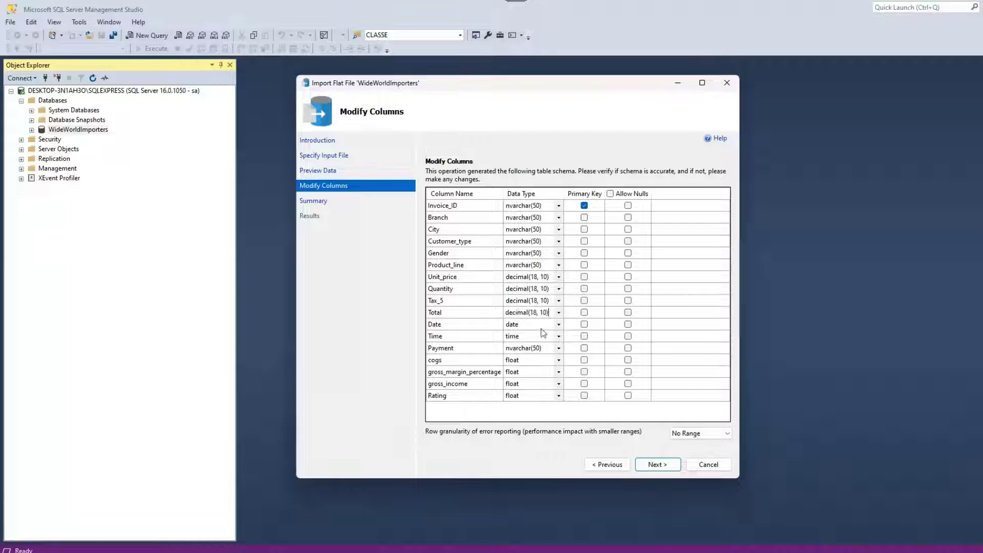
Set the data type of the cogs, gross_margin_percentage, gross_income and Rating columns to decimal(18, 10).
{"action": "left_click", "coordinate": [535, 358]}
{"action": "key", "text": "ctrl+v"}
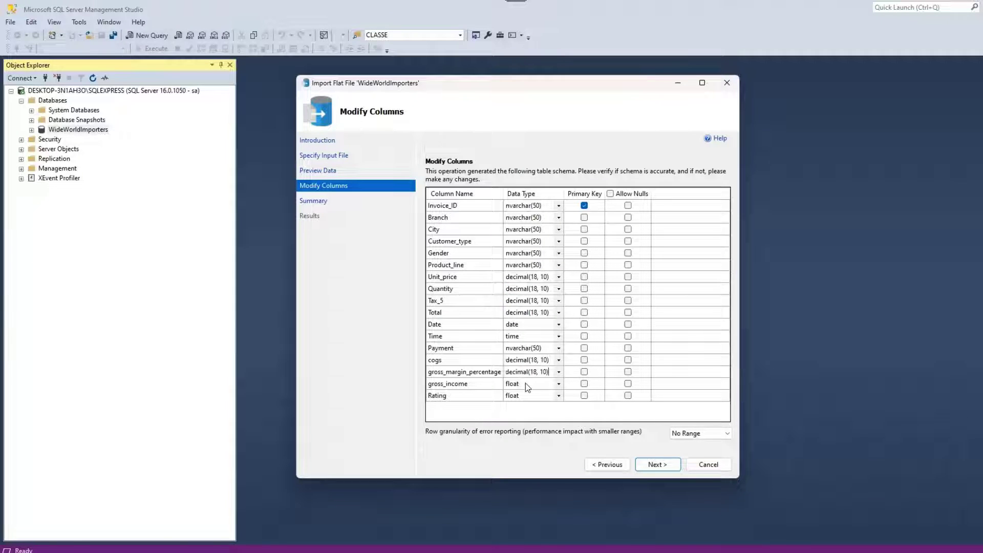
{"action": "left_click", "coordinate": [526, 383]}
{"action": "key", "text": "ctrl+v"}
{"action": "left_click", "coordinate": [530, 397]}
{"action": "key", "text": "ctrl+v"}
Try to run the import with these column settings and read the error details for Insert Data.
{"action": "left_click", "coordinate": [651, 467]}
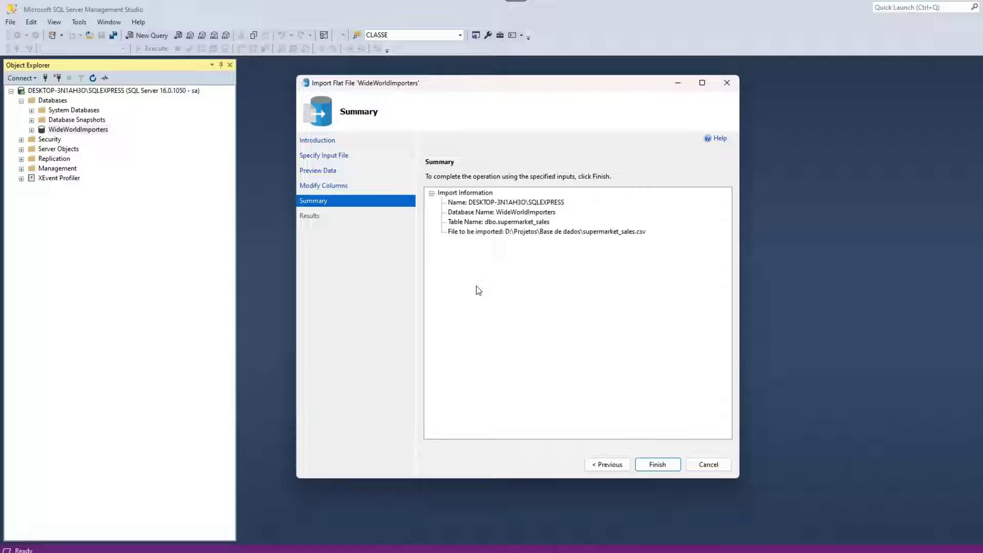
{"action": "left_click", "coordinate": [655, 470]}
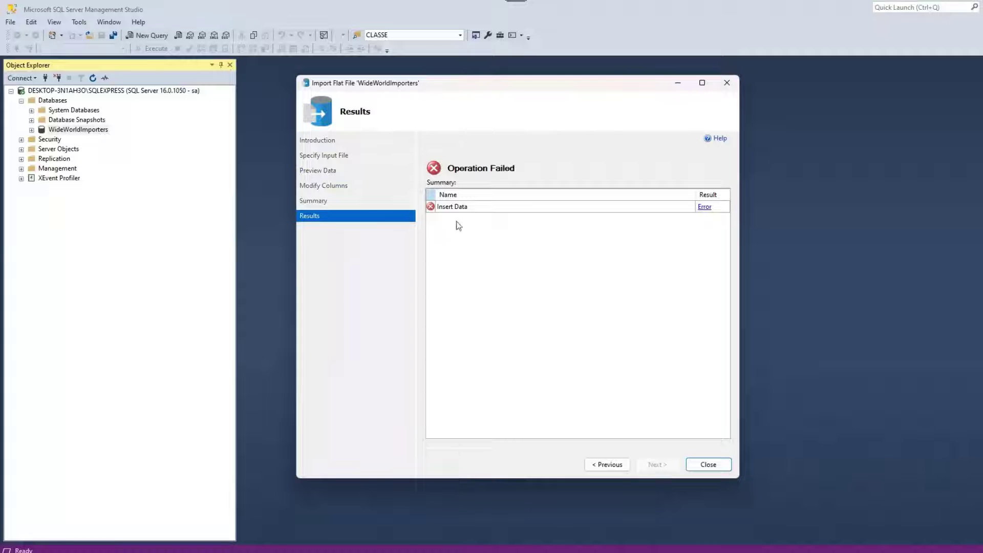
{"action": "left_click", "coordinate": [705, 207]}
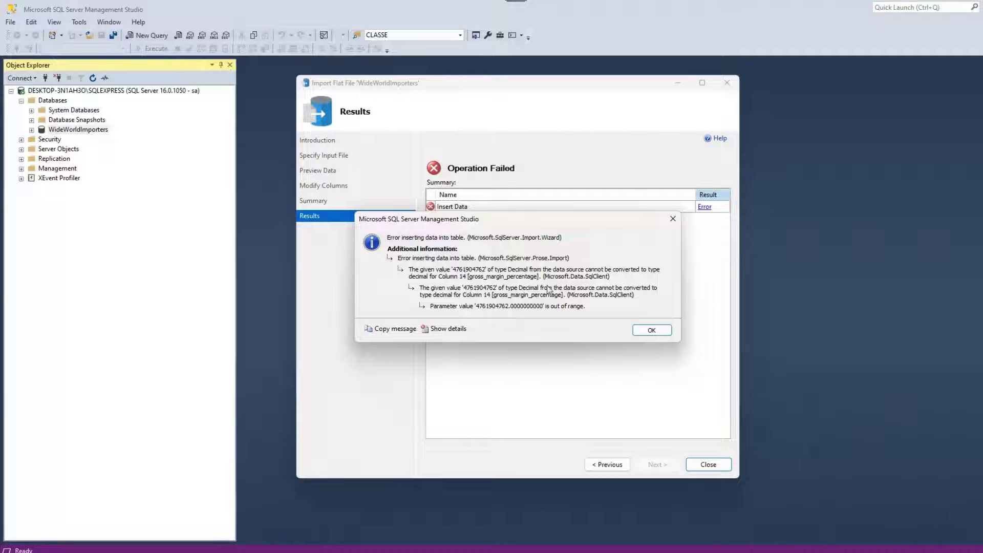
{"action": "left_click", "coordinate": [651, 330]}
Go back to the data preview, check the gross_margin_percentage values, and return to the column settings.
{"action": "left_click", "coordinate": [611, 464]}
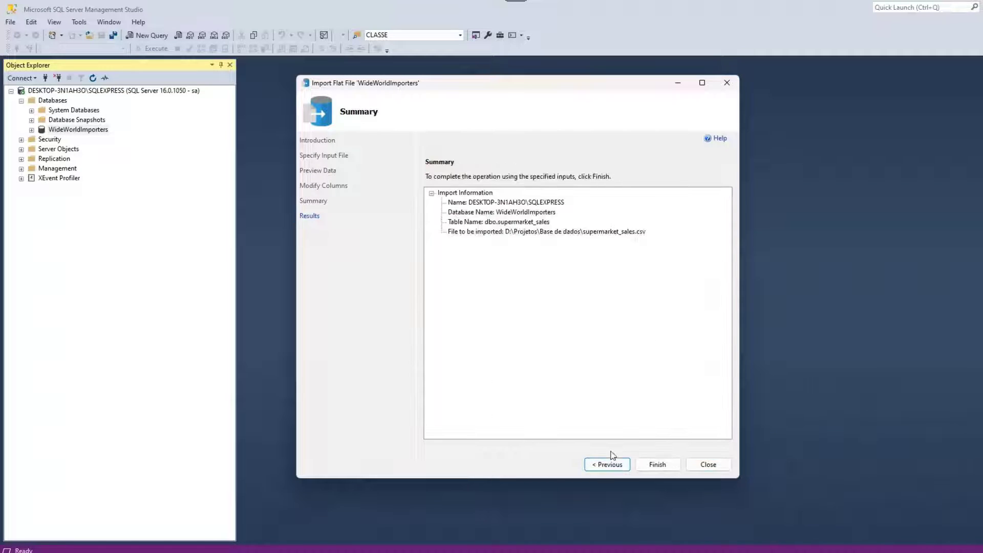
{"action": "left_click", "coordinate": [608, 464]}
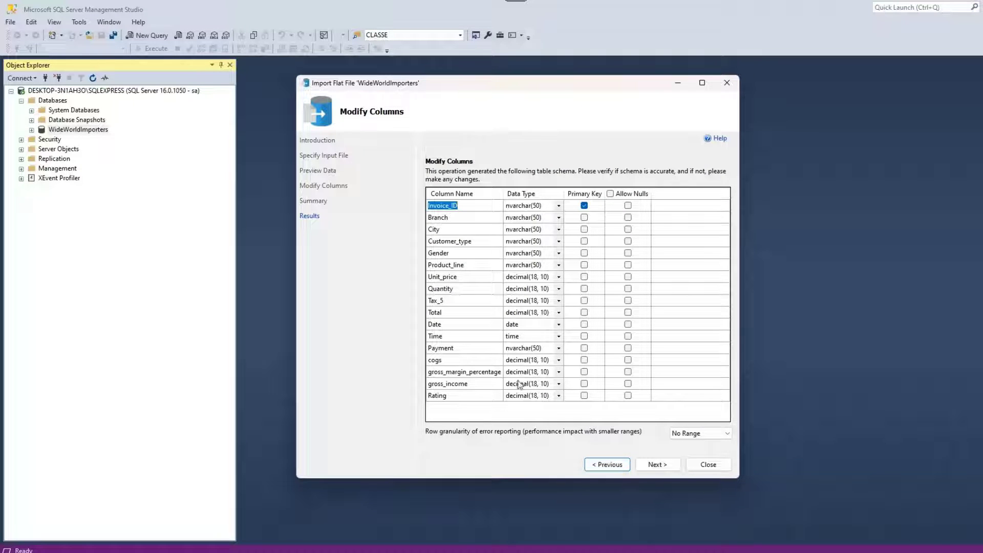
{"action": "left_click", "coordinate": [607, 464]}
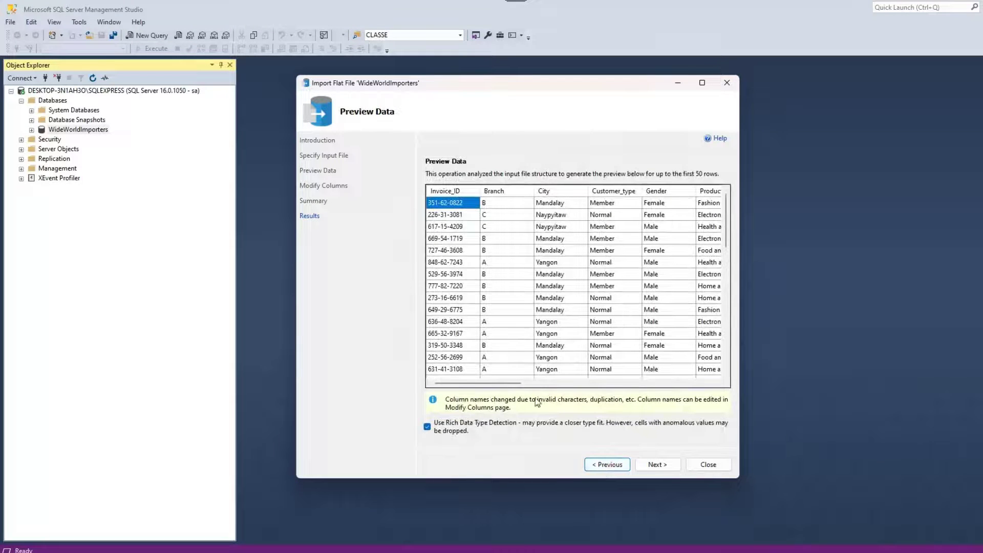
{"action": "left_click_drag", "start_coordinate": [510, 384], "coordinate": [710, 392]}
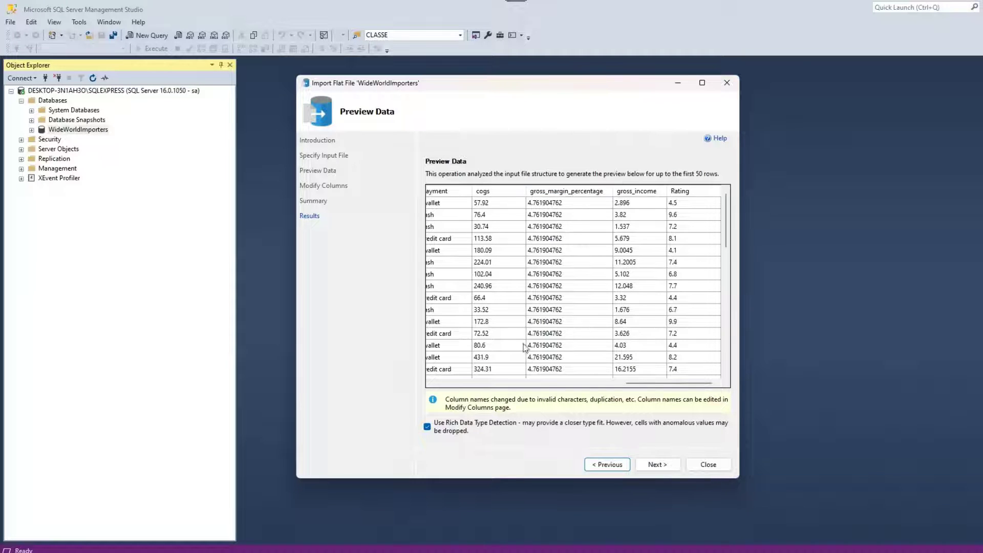
{"action": "left_click", "coordinate": [659, 463]}
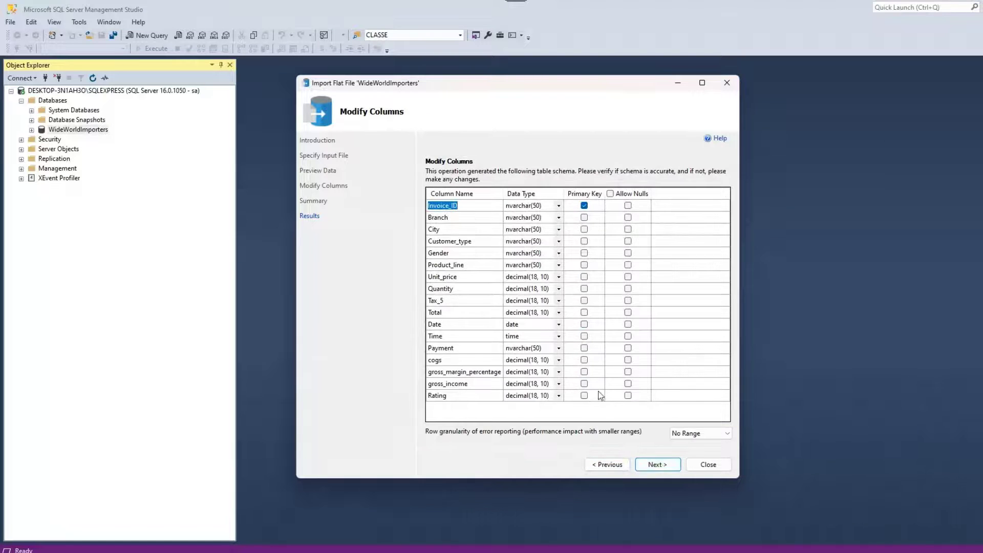
Set the data type of the gross_margin_percentage column to nvarchar(50).
{"action": "left_click", "coordinate": [558, 373]}
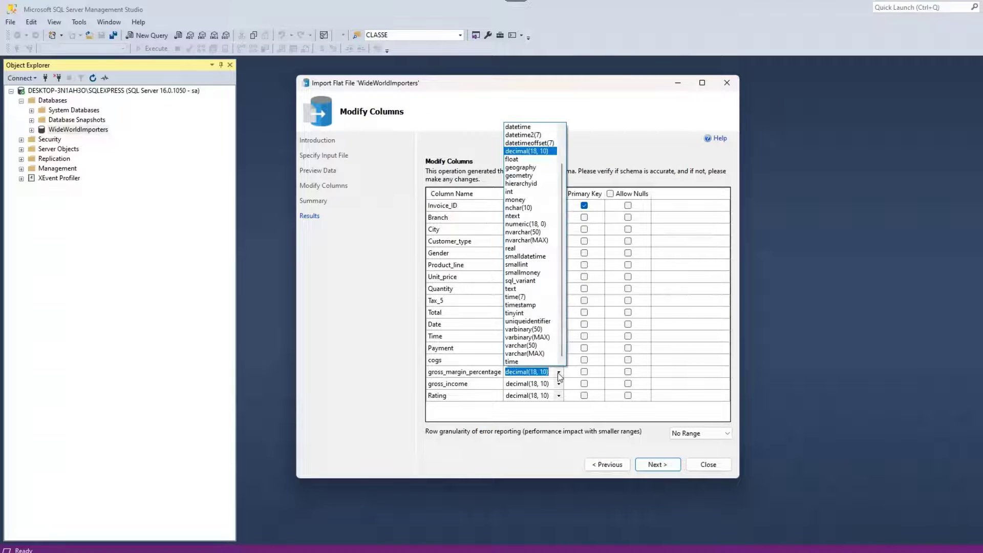
{"action": "left_click", "coordinate": [558, 372]}
{"action": "left_click", "coordinate": [558, 373]}
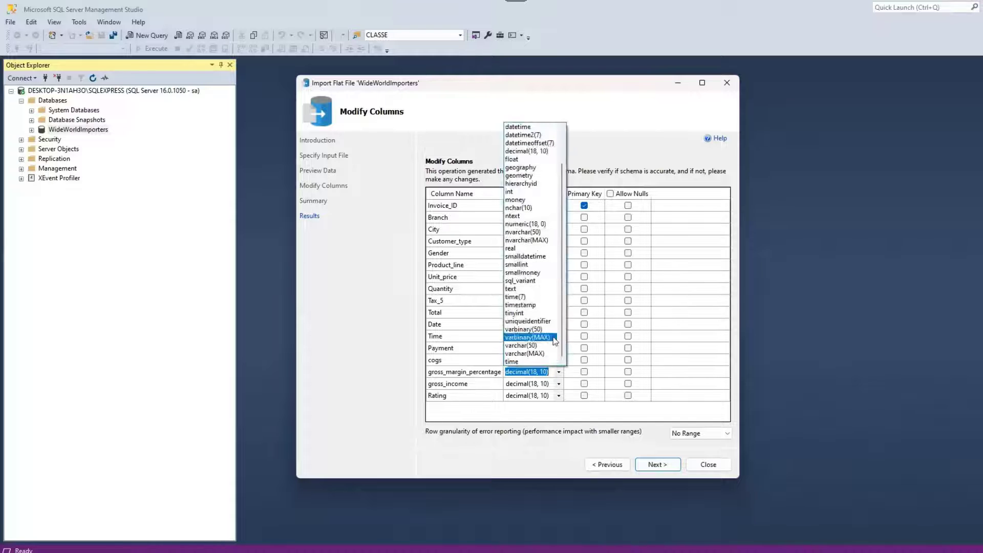
{"action": "left_click", "coordinate": [541, 233]}
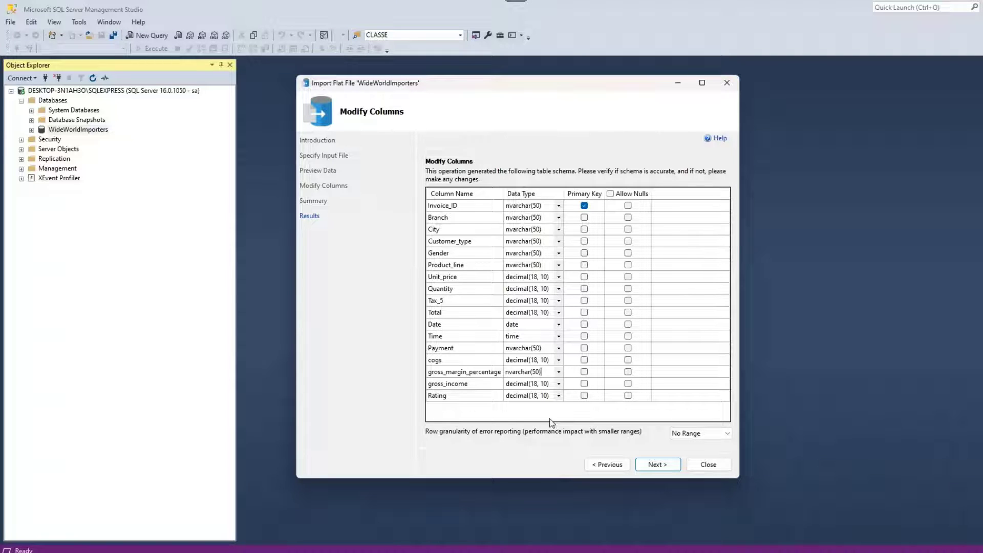
Run the flat file import with the changed gross_margin_percentage type and close the wizard.
{"action": "left_click", "coordinate": [652, 465]}
{"action": "left_click", "coordinate": [658, 464]}
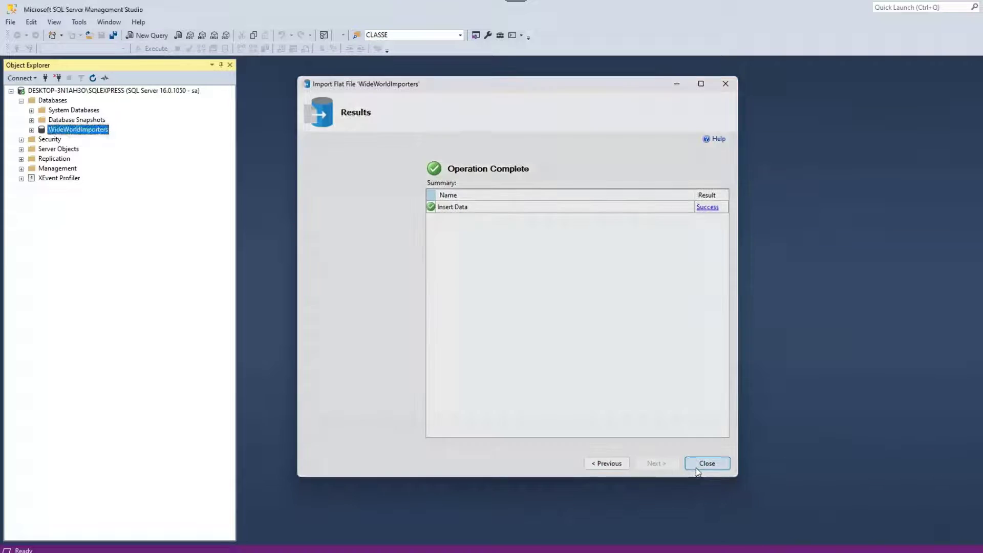
{"action": "left_click", "coordinate": [695, 467]}
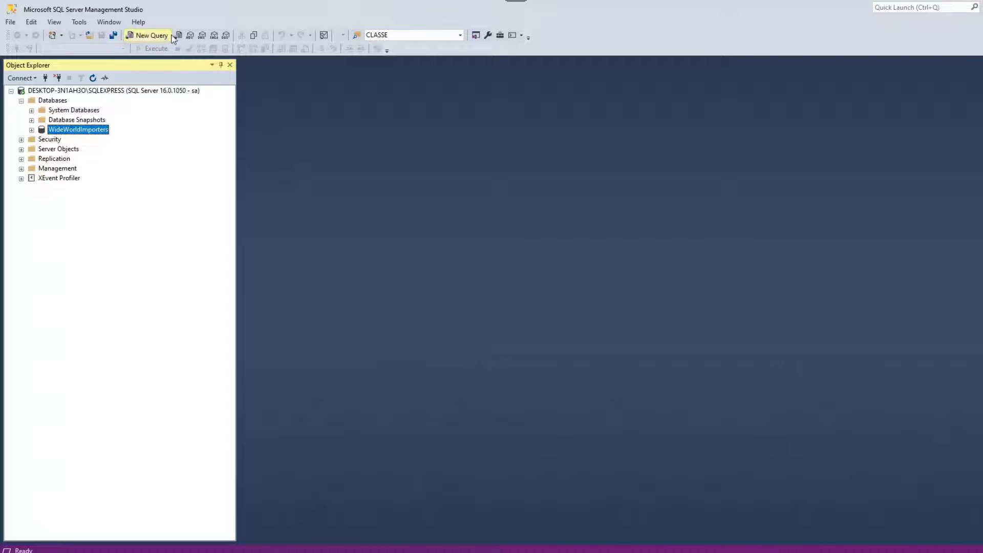
Run the query SELECT * FROM dbo.supermarket_sales in a new query and look through the result columns up to Rating.
{"action": "left_click", "coordinate": [172, 38]}
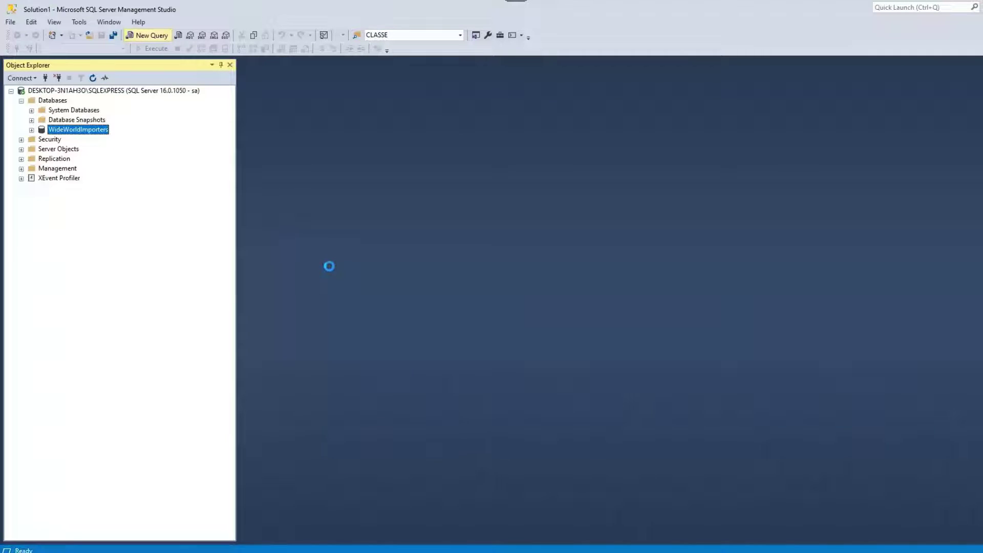
{"action": "type", "text": "SELECT * FROM"}
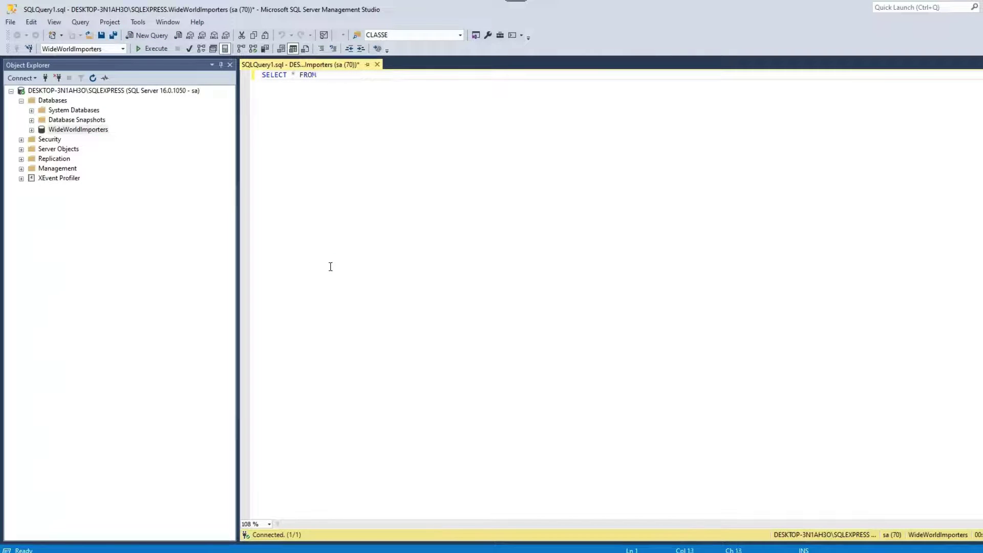
{"action": "type", "text": " dbo."}
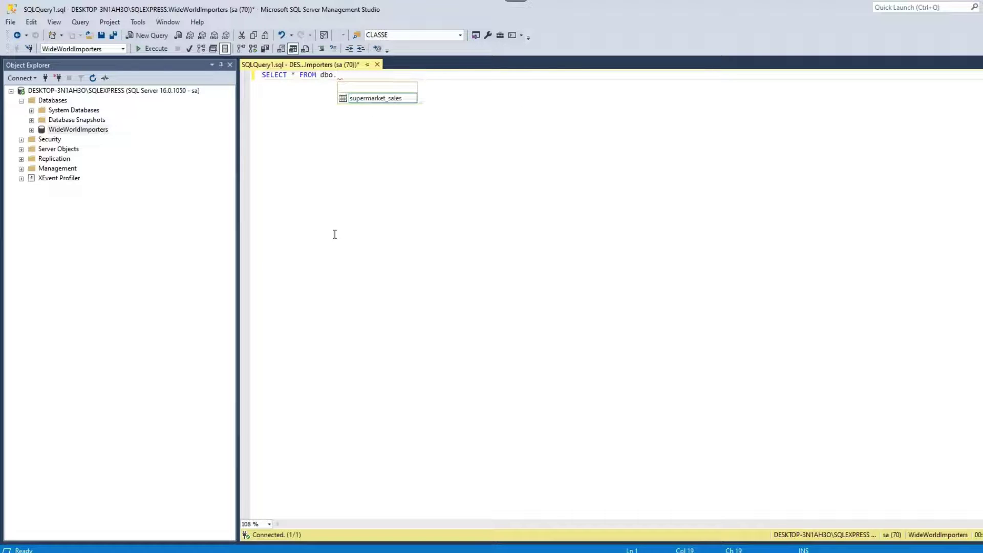
{"action": "double_click", "coordinate": [376, 97]}
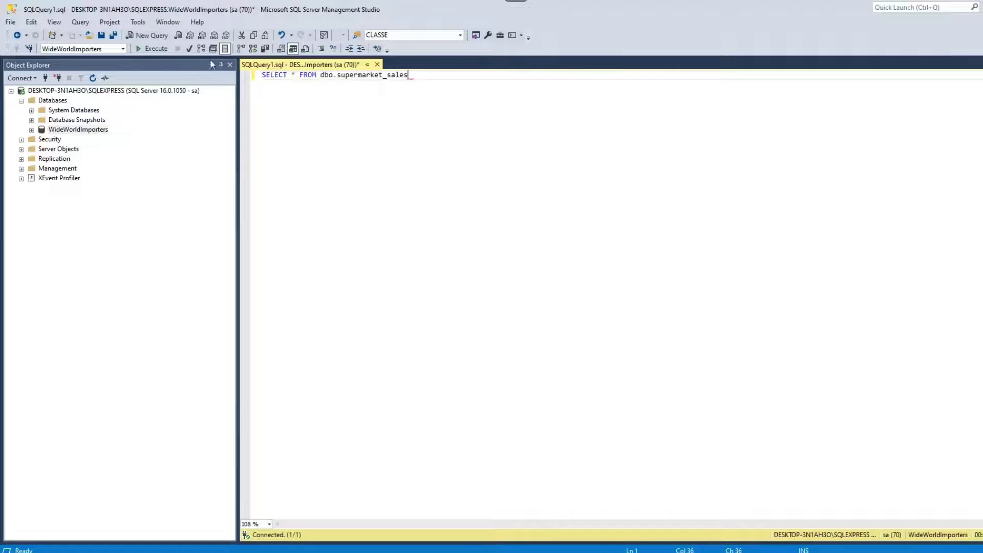
{"action": "left_click", "coordinate": [164, 51]}
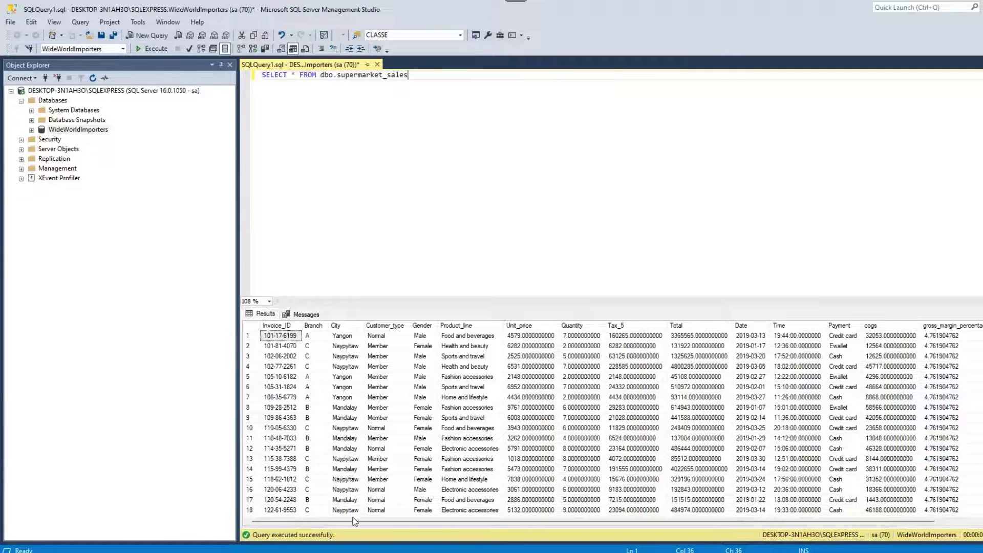
{"action": "left_click_drag", "start_coordinate": [361, 522], "coordinate": [441, 523]}
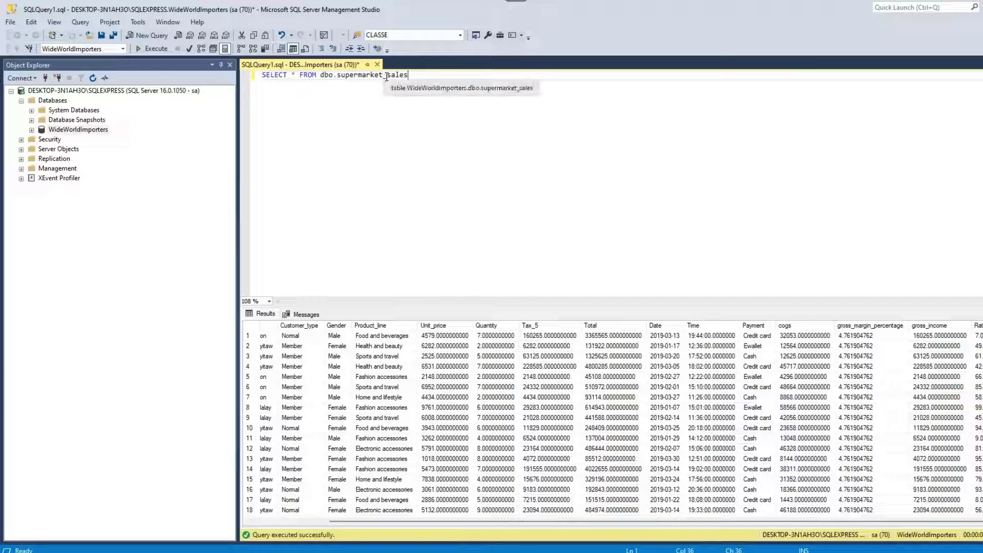
Expand the tables of the WideWorldImporters database and refresh the object list to find the imported table.
{"action": "left_click", "coordinate": [32, 130]}
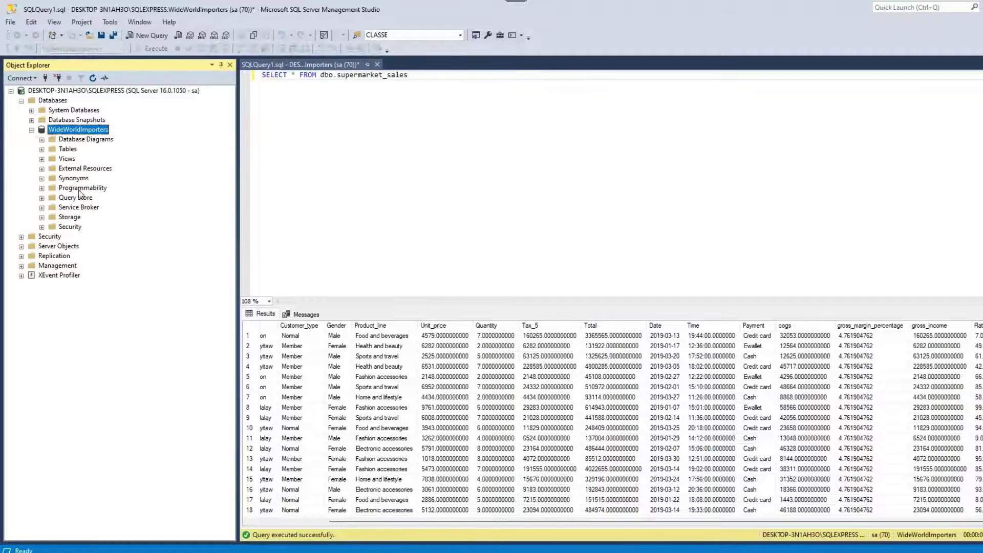
{"action": "left_click", "coordinate": [42, 149]}
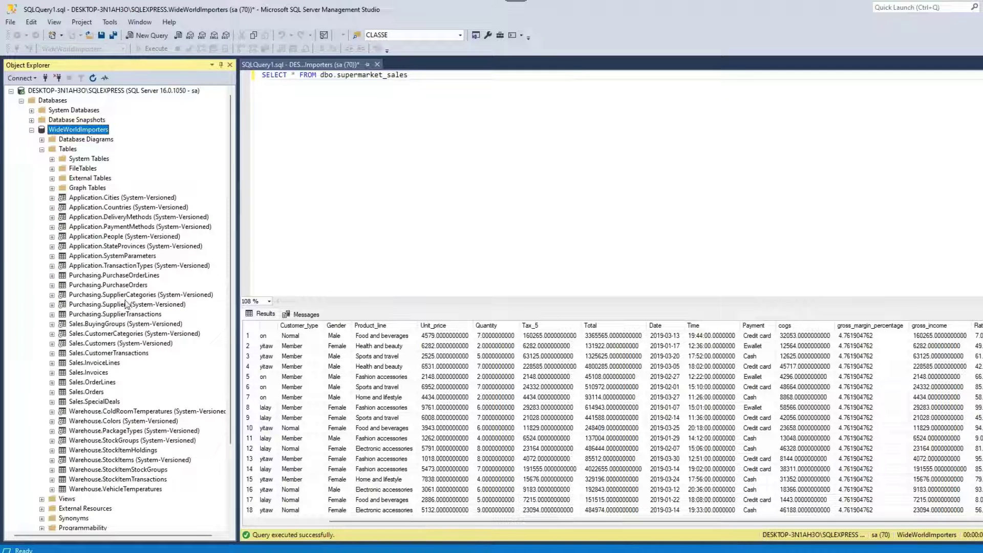
{"action": "left_click", "coordinate": [92, 77]}
{"action": "left_click", "coordinate": [41, 150]}
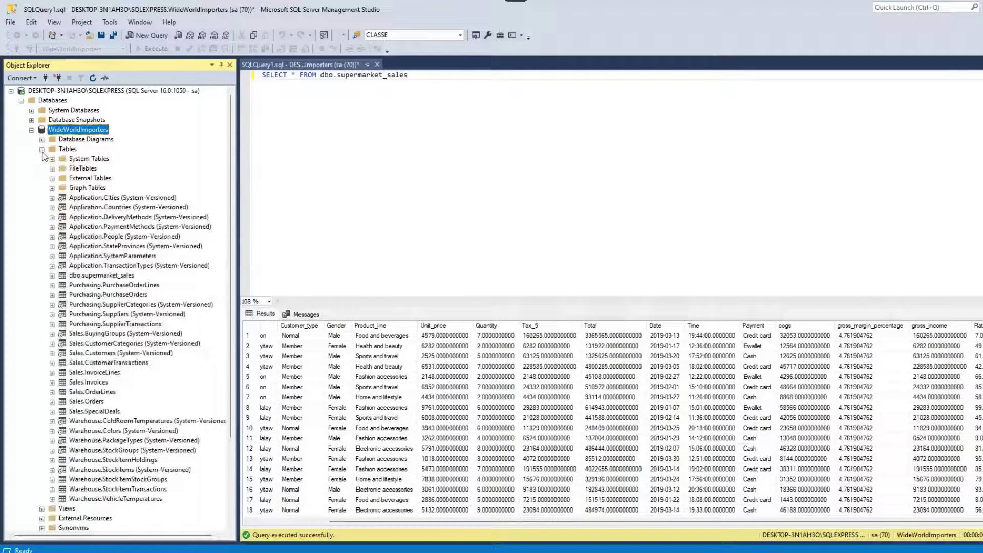
Delete the dbo.supermarket_sales table and close the open query without saving it.
{"action": "right_click", "coordinate": [97, 276]}
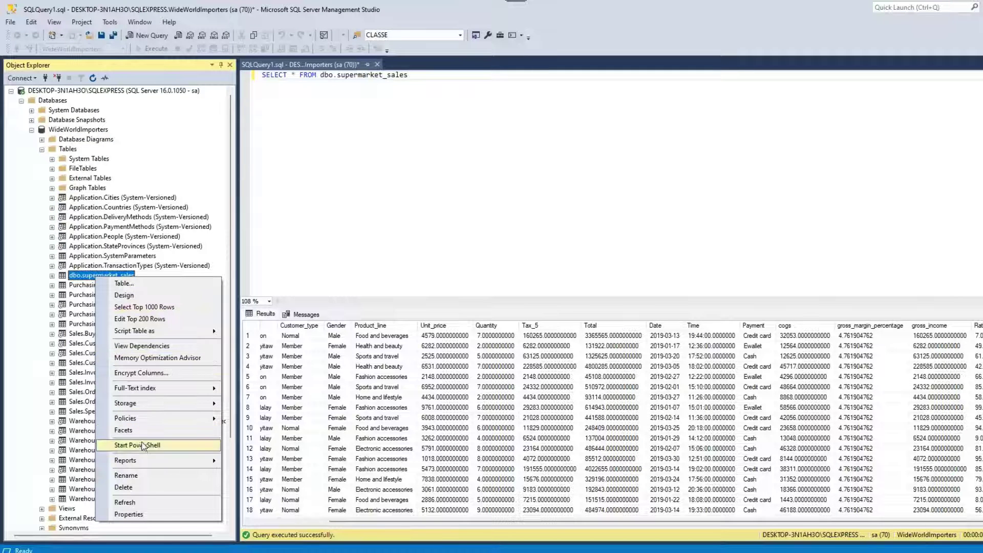
{"action": "left_click", "coordinate": [137, 487]}
{"action": "left_click", "coordinate": [622, 444]}
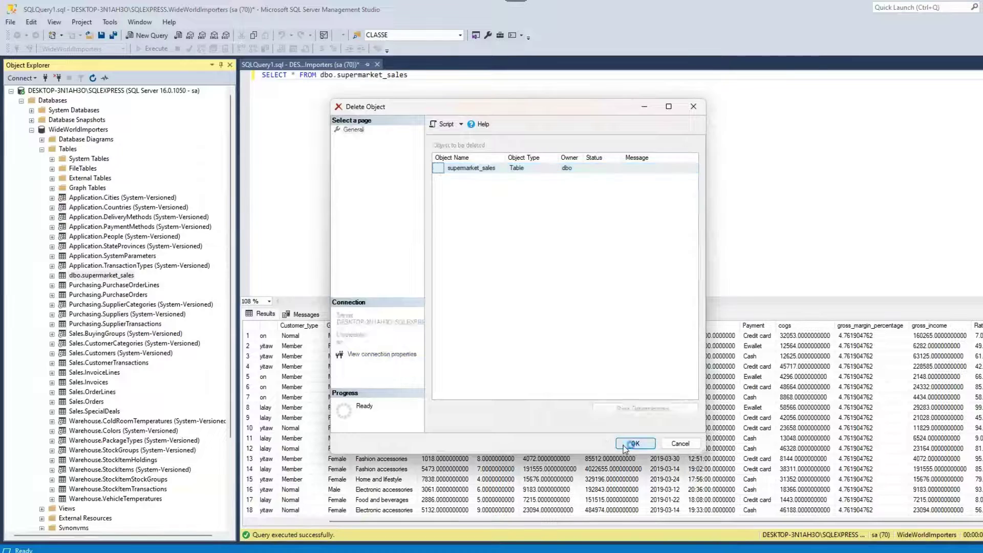
{"action": "left_click", "coordinate": [378, 64]}
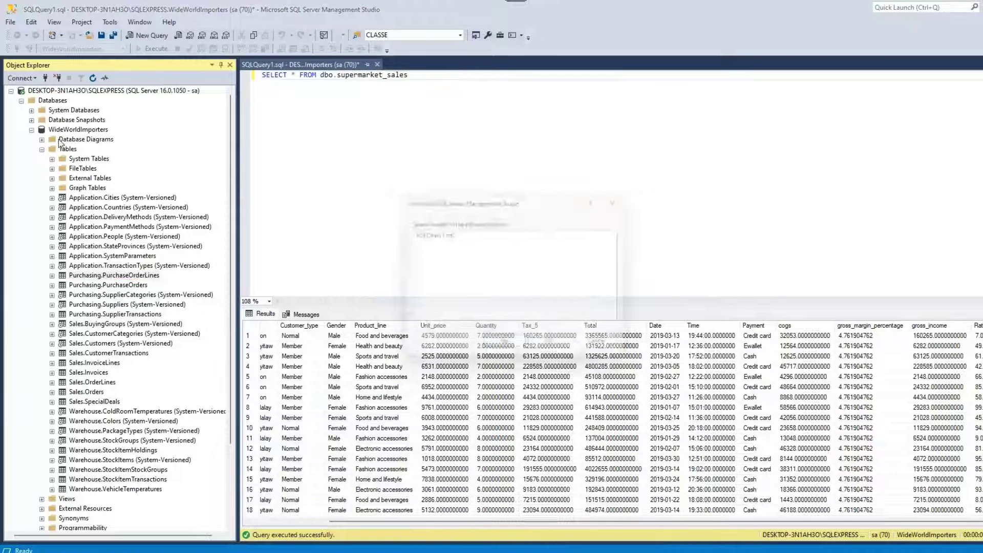
{"action": "left_click", "coordinate": [557, 350]}
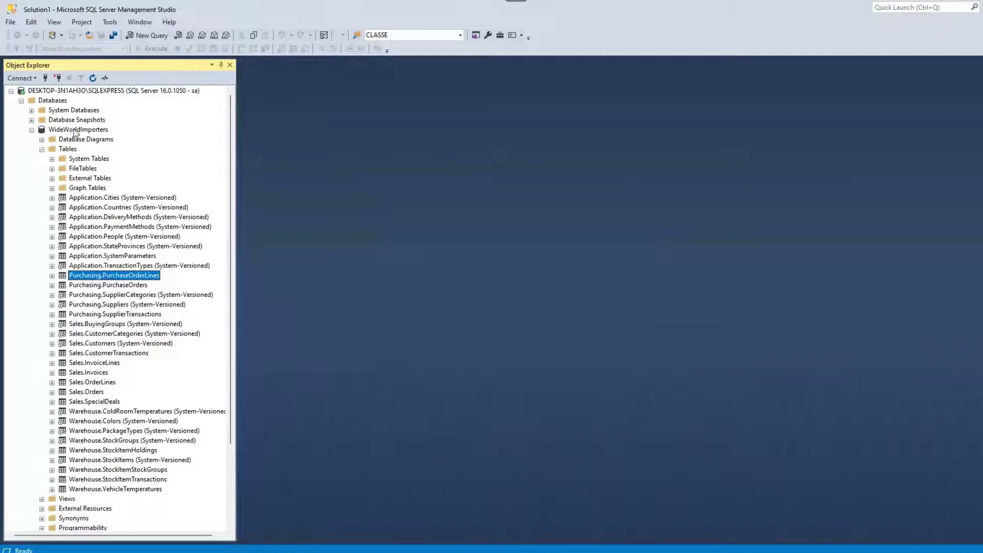
Start a new flat file import into WideWorldImporters with supermarket_sales.csv and proceed to the column settings.
{"action": "right_click", "coordinate": [75, 130]}
{"action": "mouse_move", "coordinate": [142, 177]}
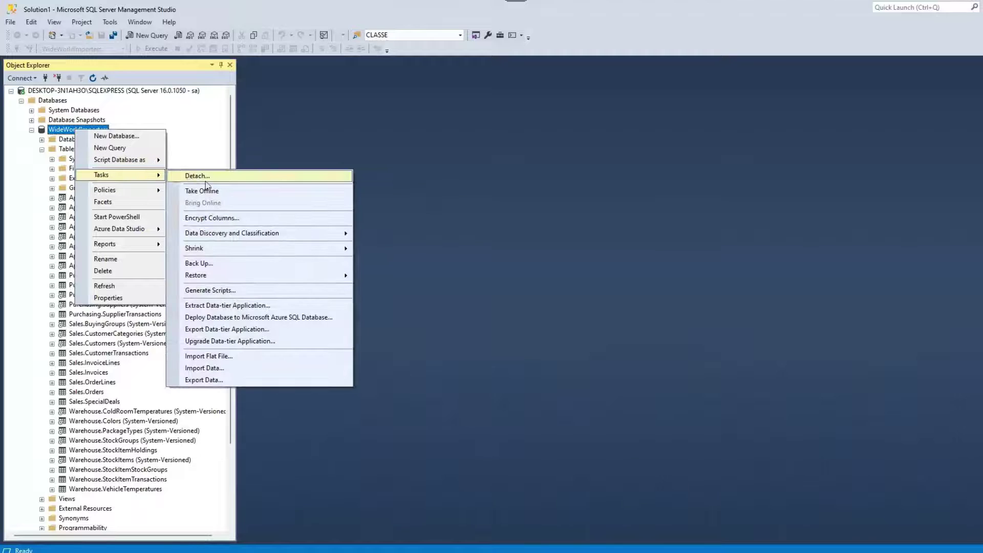
{"action": "left_click", "coordinate": [244, 359]}
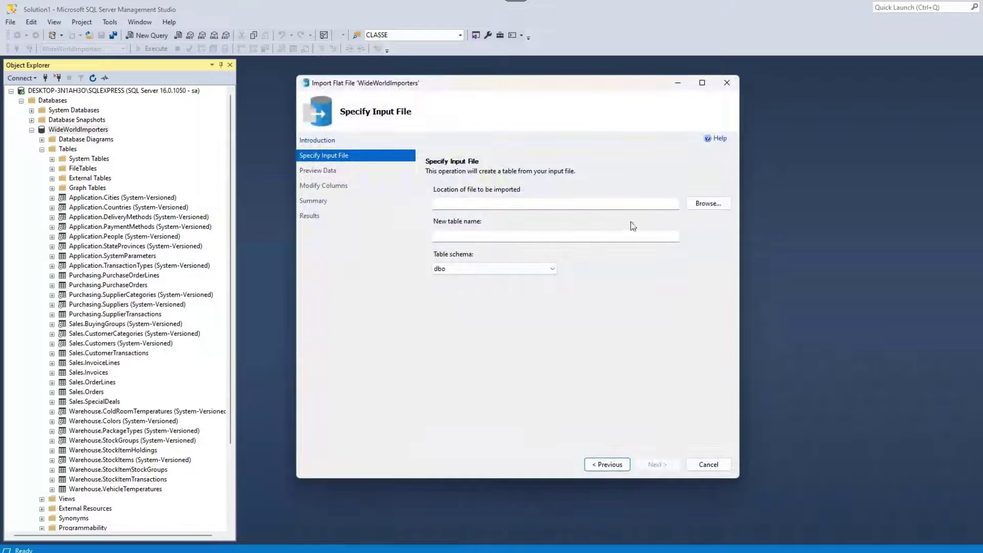
{"action": "left_click", "coordinate": [720, 205]}
{"action": "double_click", "coordinate": [440, 331]}
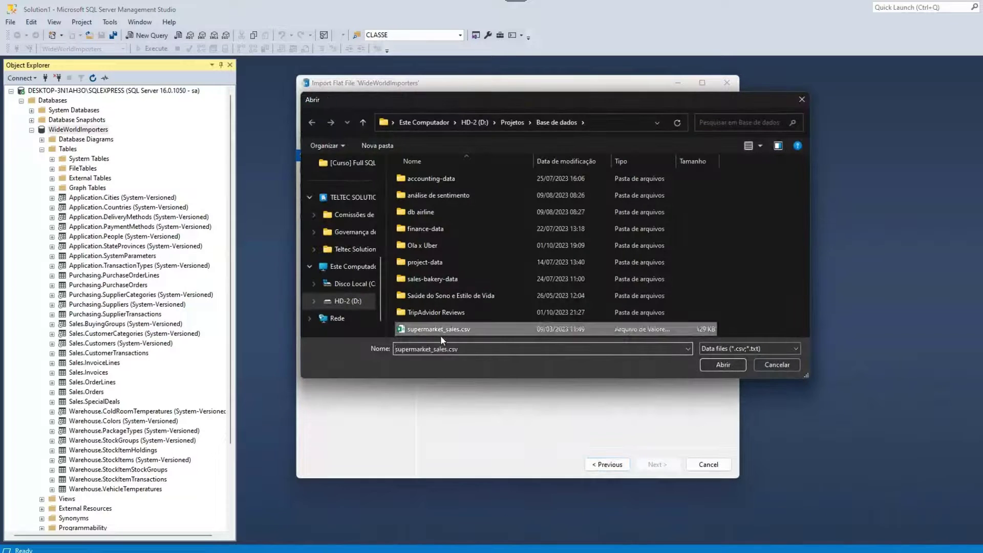
{"action": "left_click", "coordinate": [645, 465]}
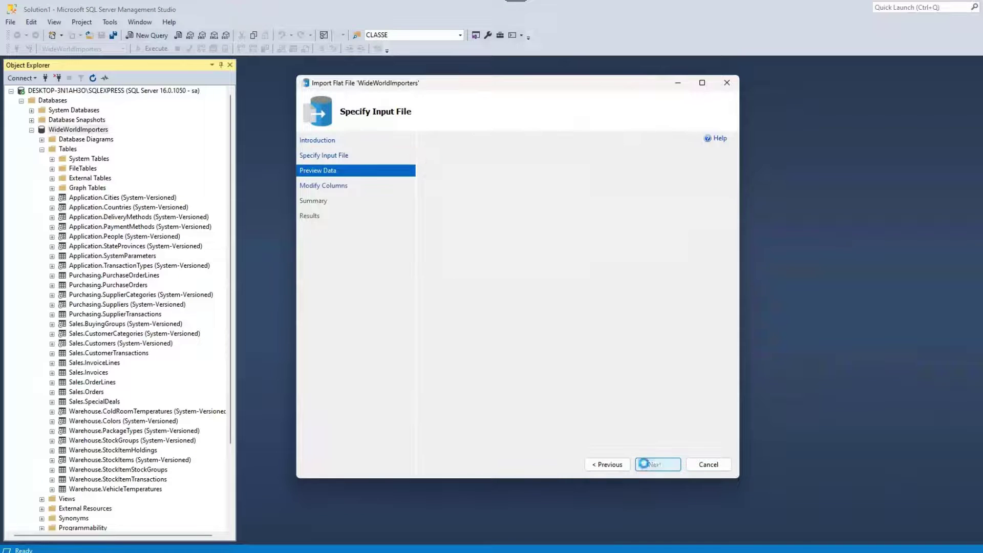
{"action": "left_click", "coordinate": [645, 464]}
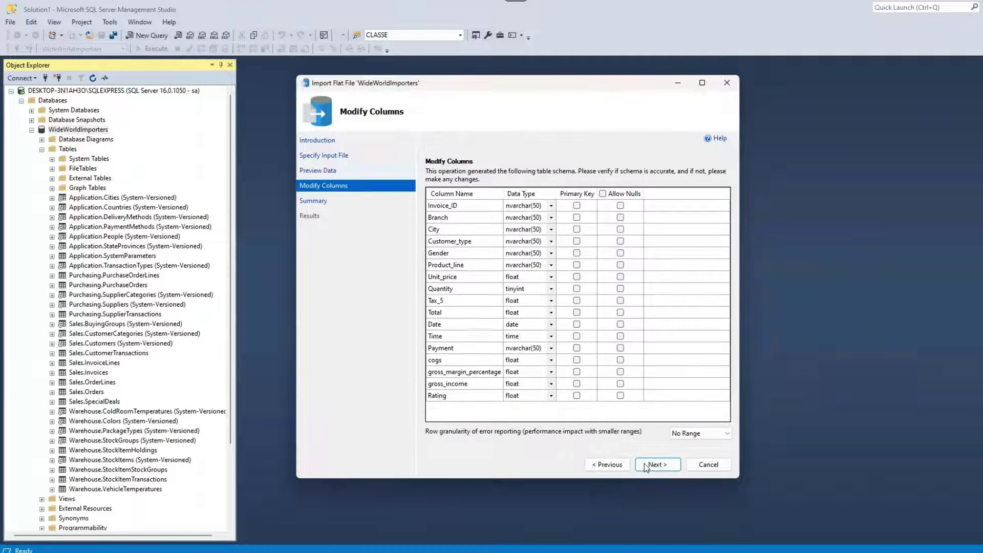
Set the data type of the Unit_price column to decimal(18, 2).
{"action": "left_click", "coordinate": [550, 278]}
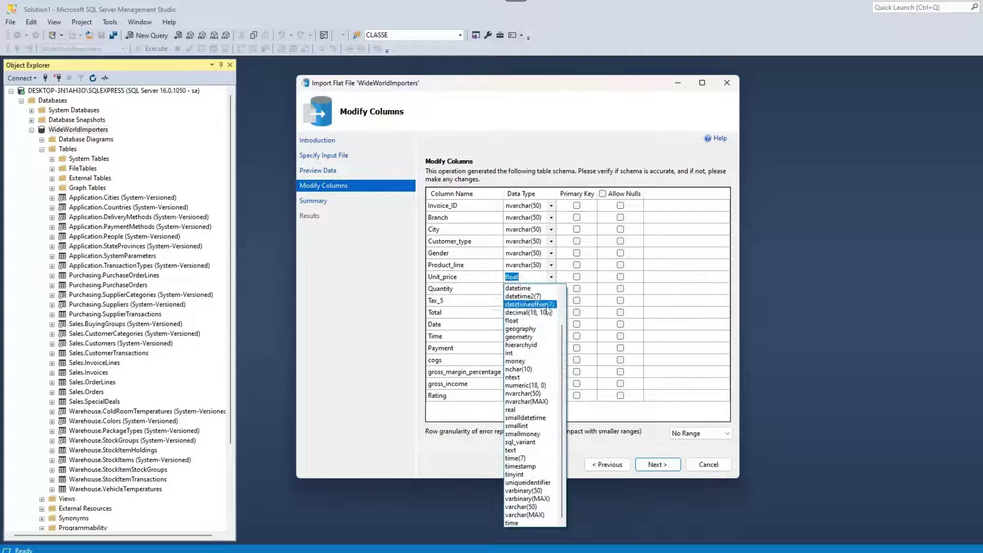
{"action": "left_click", "coordinate": [547, 312]}
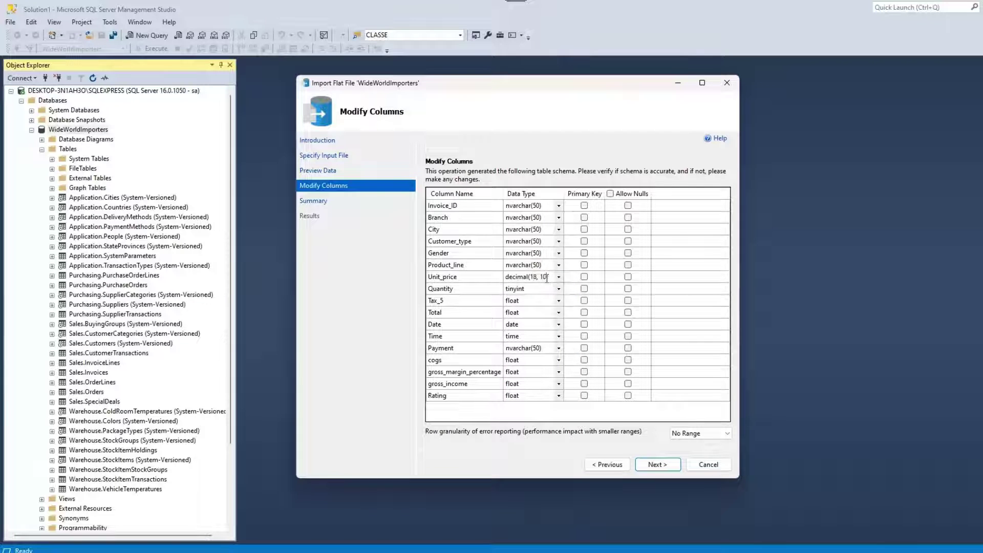
{"action": "double_click", "coordinate": [544, 277]}
{"action": "type", "text": "2"}
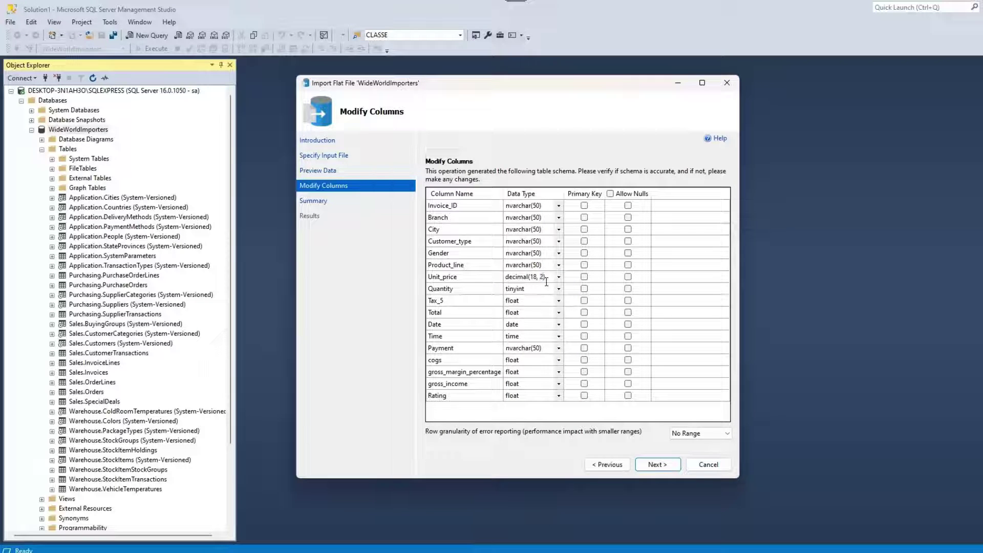
Copy the decimal(18, 2) data type from Unit_price to the Quantity, Tax_5 and Total columns.
{"action": "left_click_drag", "start_coordinate": [546, 280], "coordinate": [496, 278]}
{"action": "key", "text": "ctrl+c"}
{"action": "left_click", "coordinate": [514, 290]}
{"action": "key", "text": "ctrl+v"}
{"action": "left_click", "coordinate": [523, 301]}
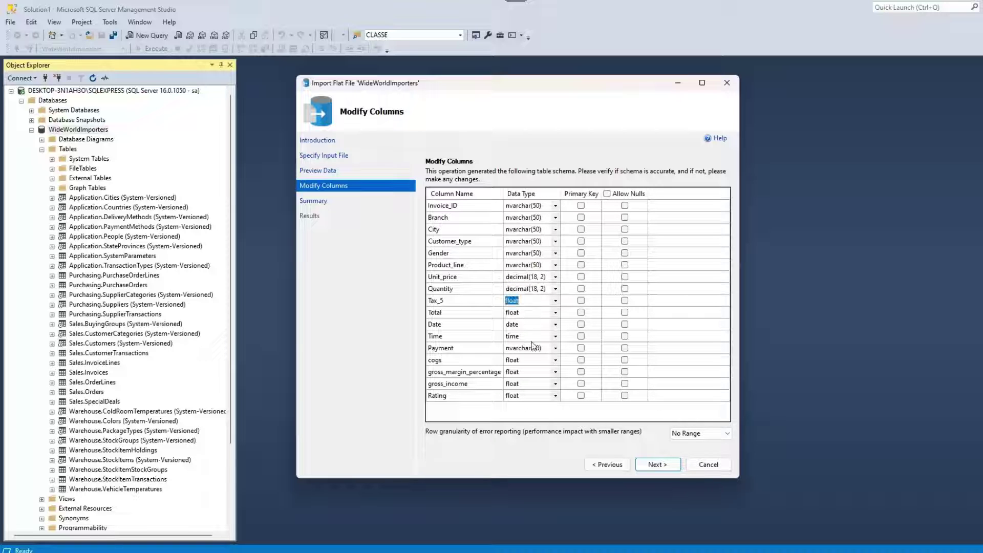
{"action": "key", "text": "ctrl+v"}
{"action": "left_click", "coordinate": [525, 312]}
{"action": "key", "text": "ctrl+v"}
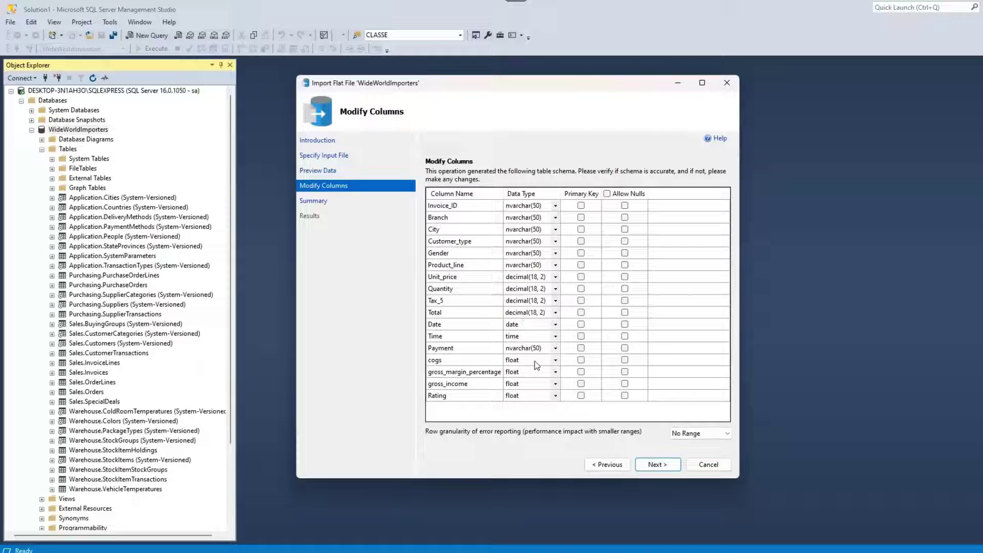
Set the cogs, gross_income and Rating columns to decimal(18, 2) and gross_margin_percentage to nvarchar(50).
{"action": "left_click", "coordinate": [537, 360]}
{"action": "key", "text": "ctrl+v"}
{"action": "left_click", "coordinate": [534, 385]}
{"action": "key", "text": "ctrl+v"}
{"action": "left_click", "coordinate": [534, 398]}
{"action": "key", "text": "ctrl+v"}
{"action": "left_click", "coordinate": [556, 372]}
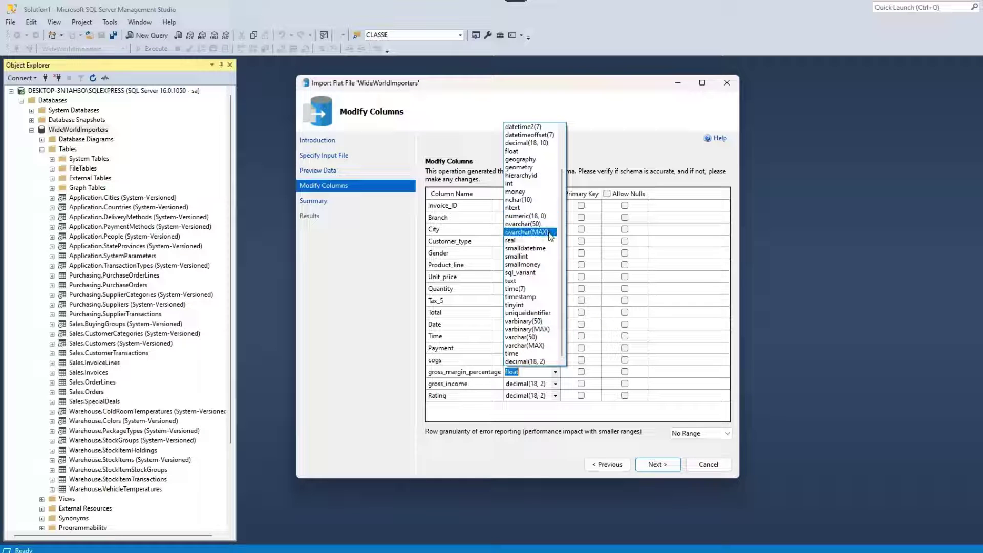
{"action": "left_click", "coordinate": [533, 224]}
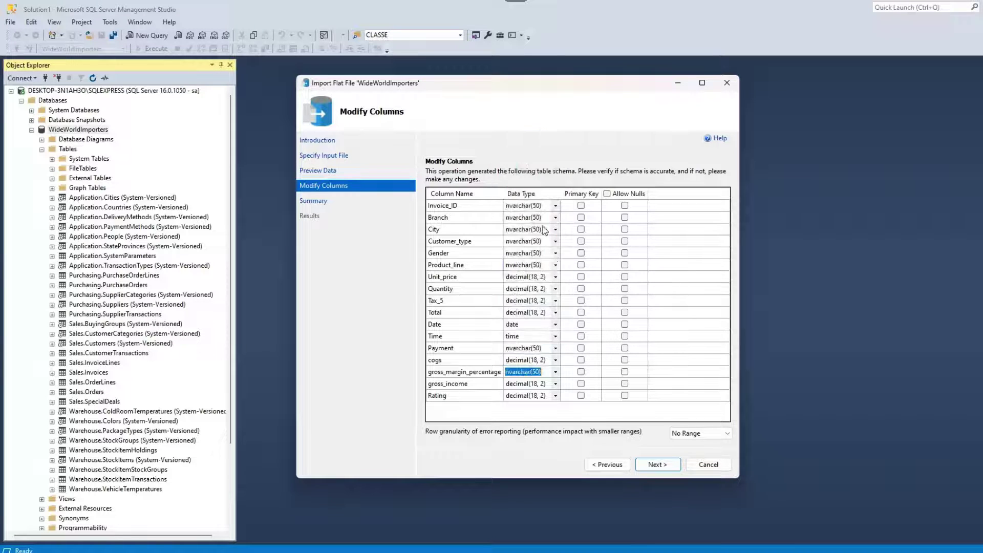
Run the import of supermarket_sales.csv with these column types and close the wizard.
{"action": "left_click", "coordinate": [660, 464]}
{"action": "left_click", "coordinate": [665, 465]}
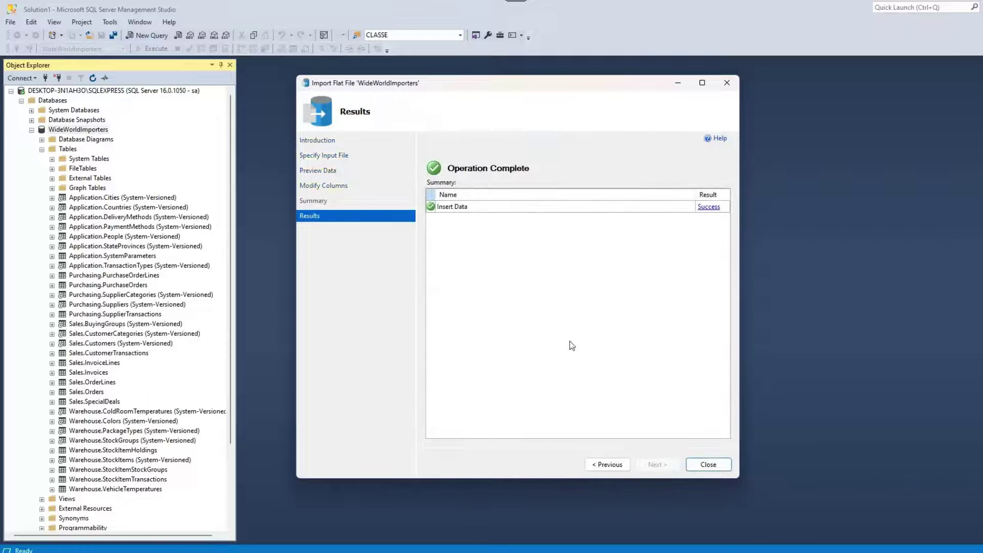
{"action": "left_click", "coordinate": [708, 464]}
Query all rows of the reimported table with SELECT * FROM dbo.supermarket_sales in a new query.
{"action": "left_click", "coordinate": [144, 36]}
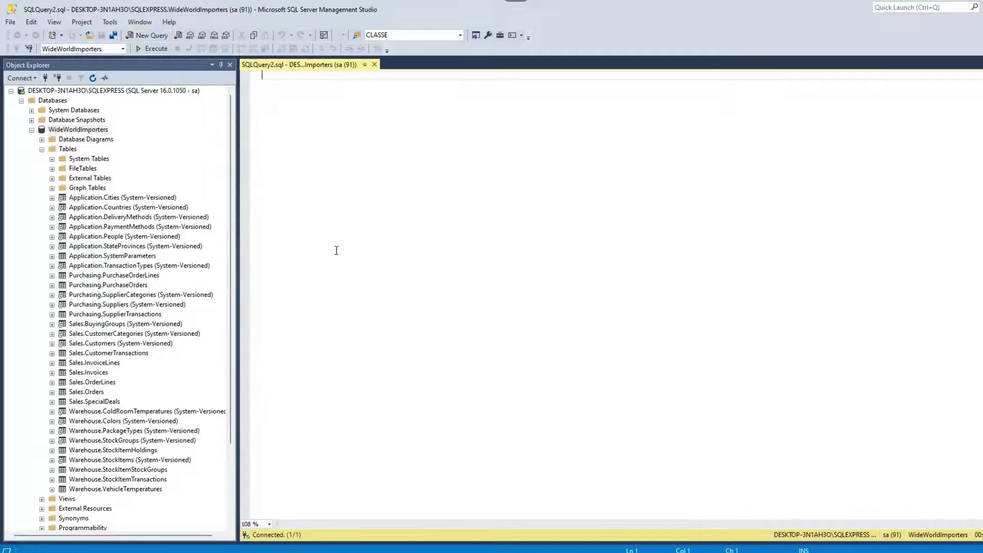
{"action": "type", "text": "SELECT"}
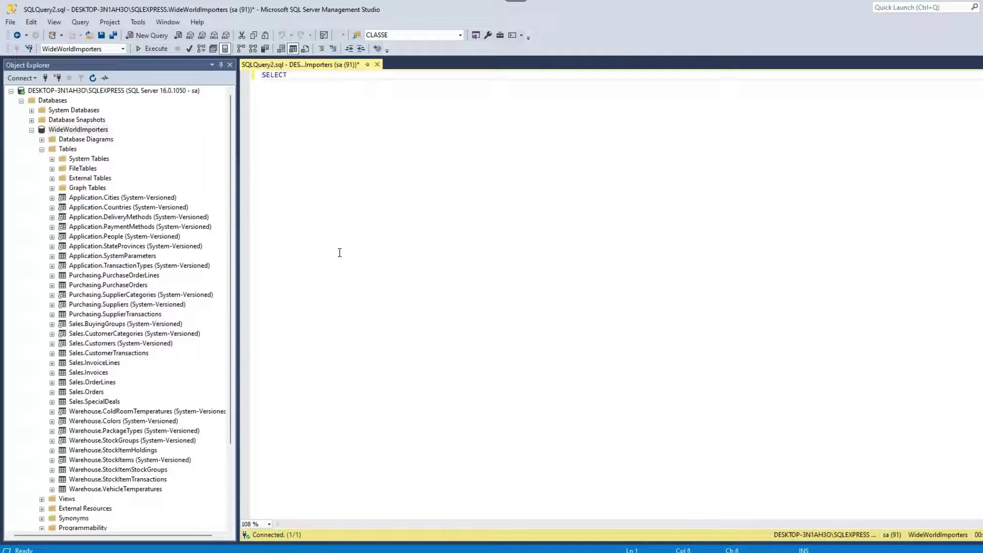
{"action": "type", "text": " * FROM dbo.supermarket_sales"}
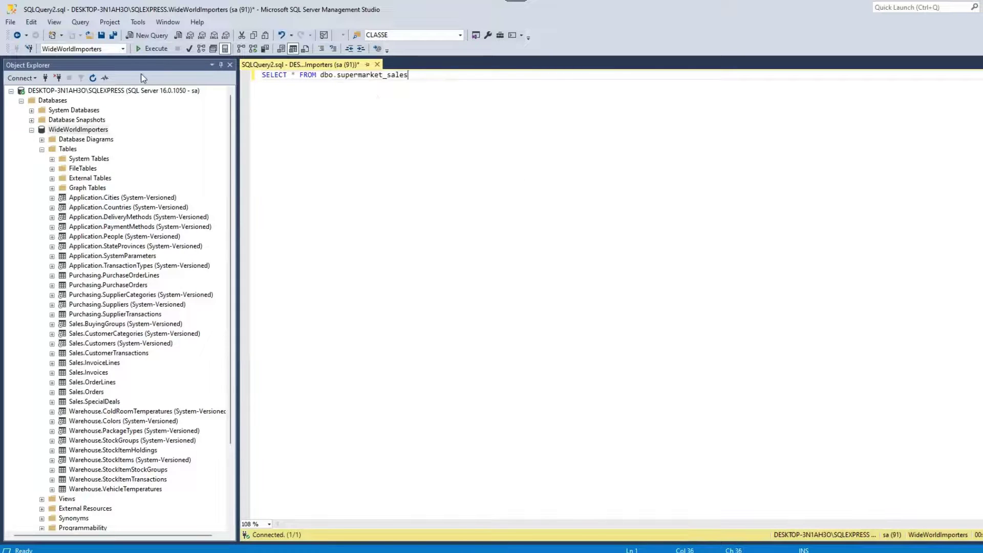
{"action": "left_click", "coordinate": [152, 49]}
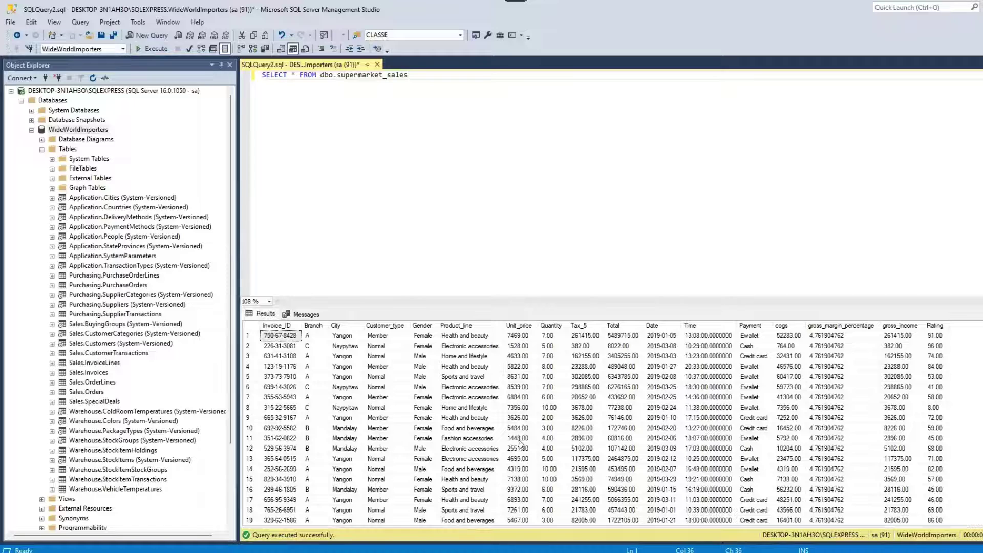